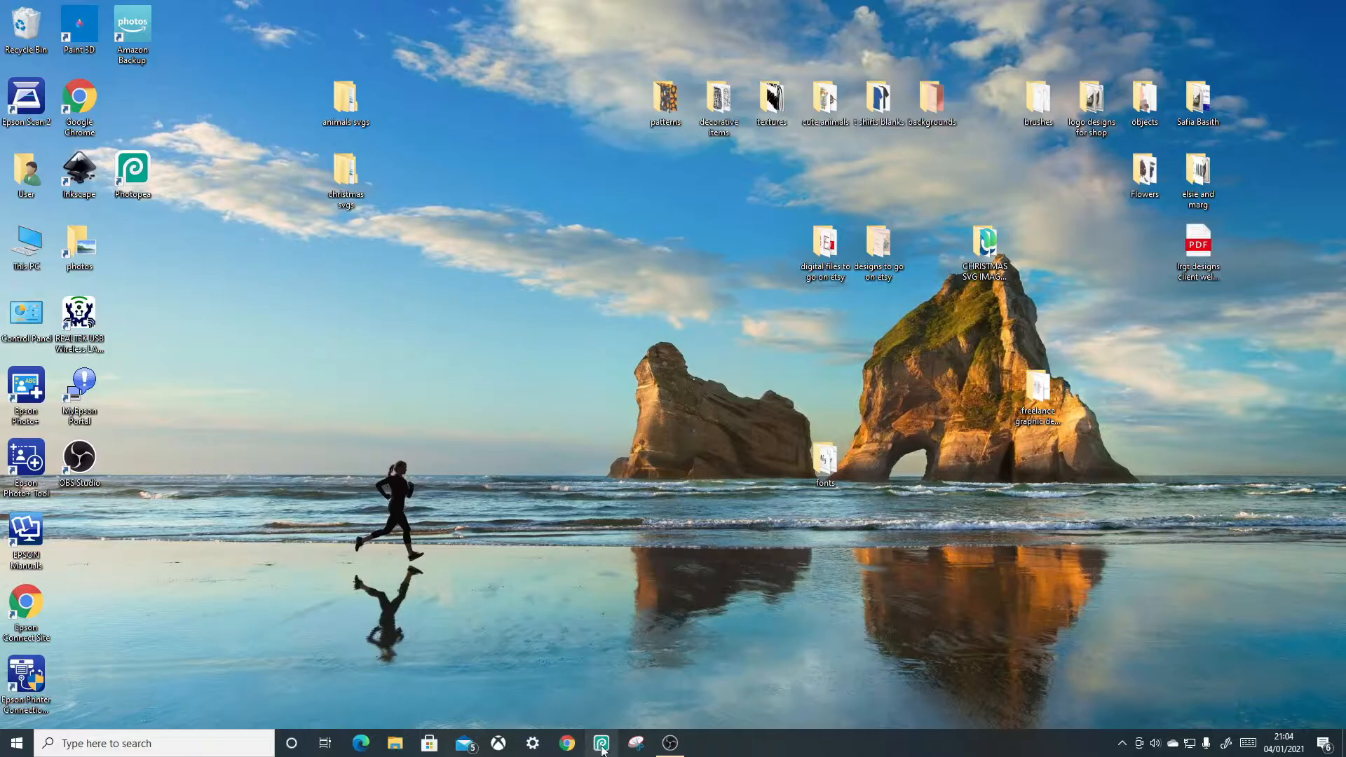
# Open Photopea and create a new 800 × 800 px project from the Youtube Profile preset with a white background.
pyautogui.click(589, 741)
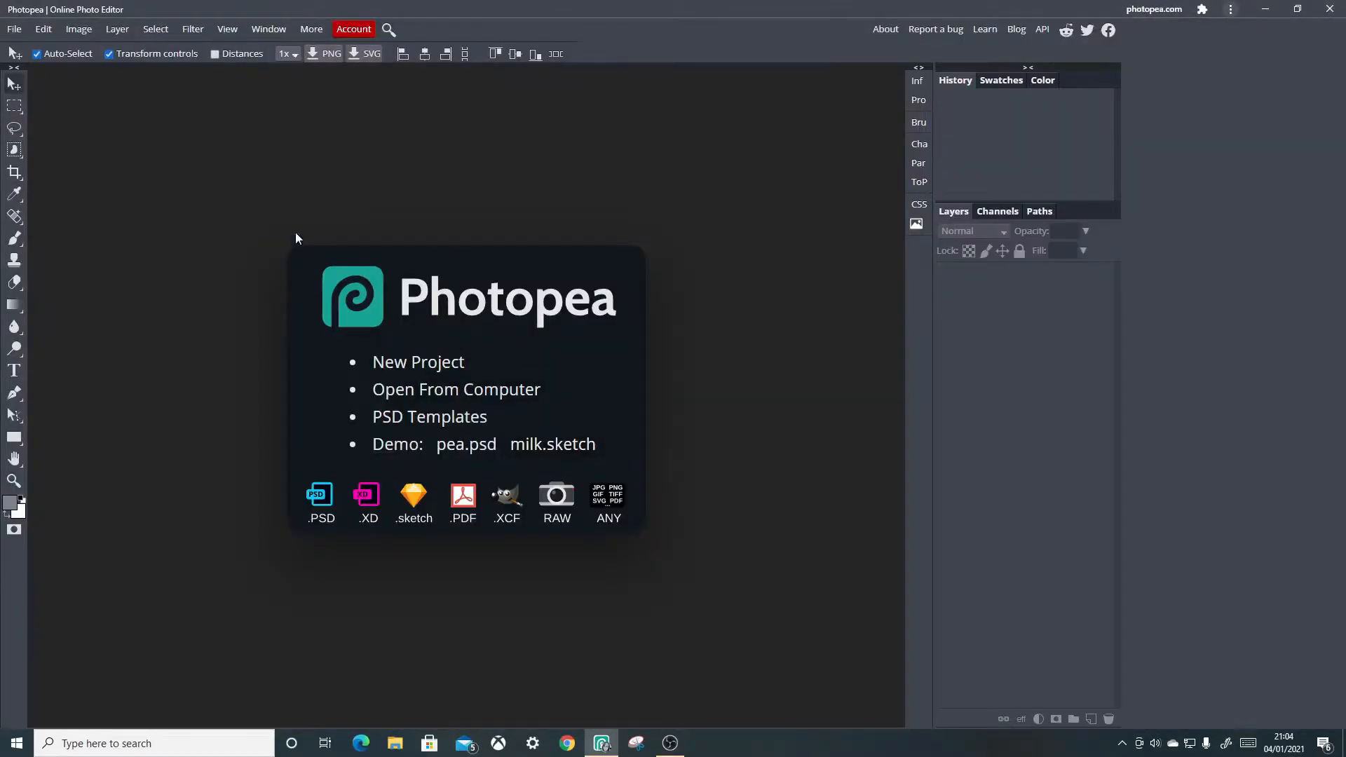
pyautogui.click(452, 363)
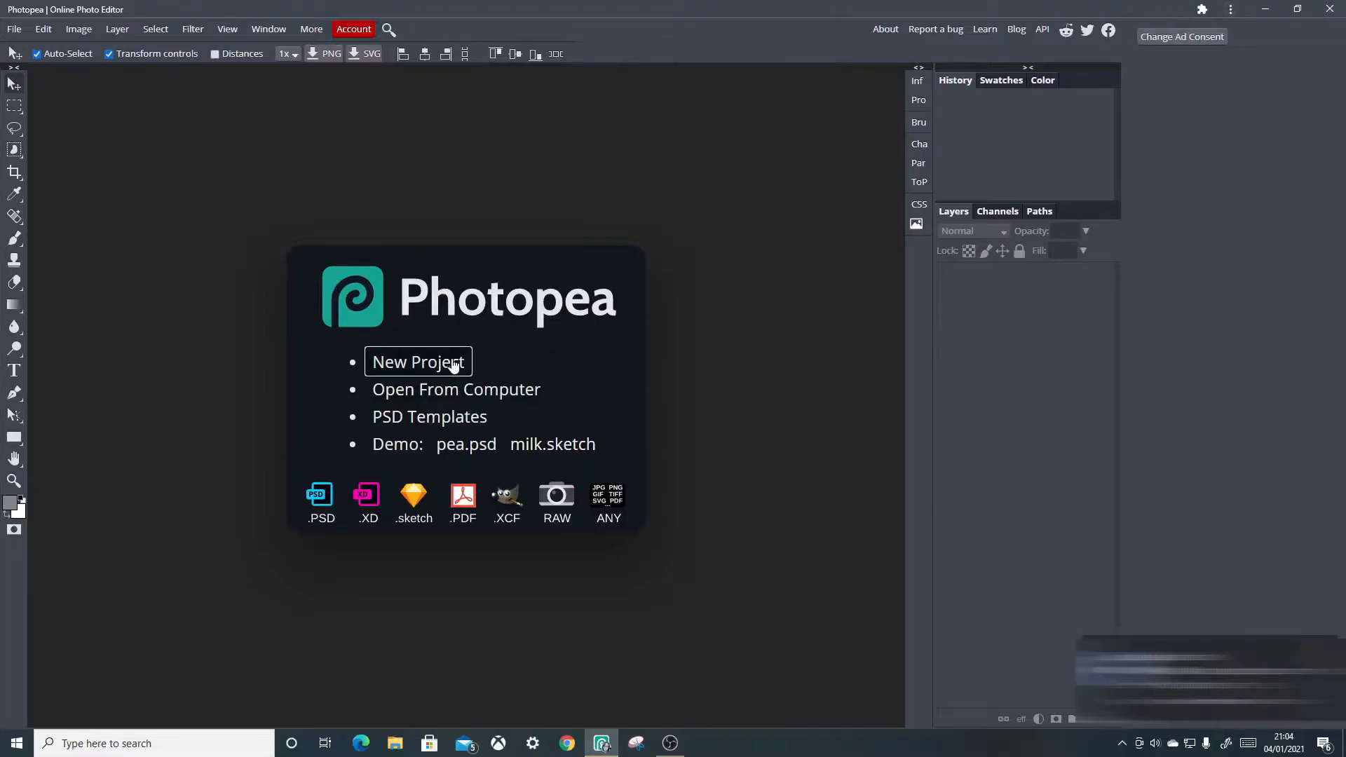
pyautogui.click(453, 363)
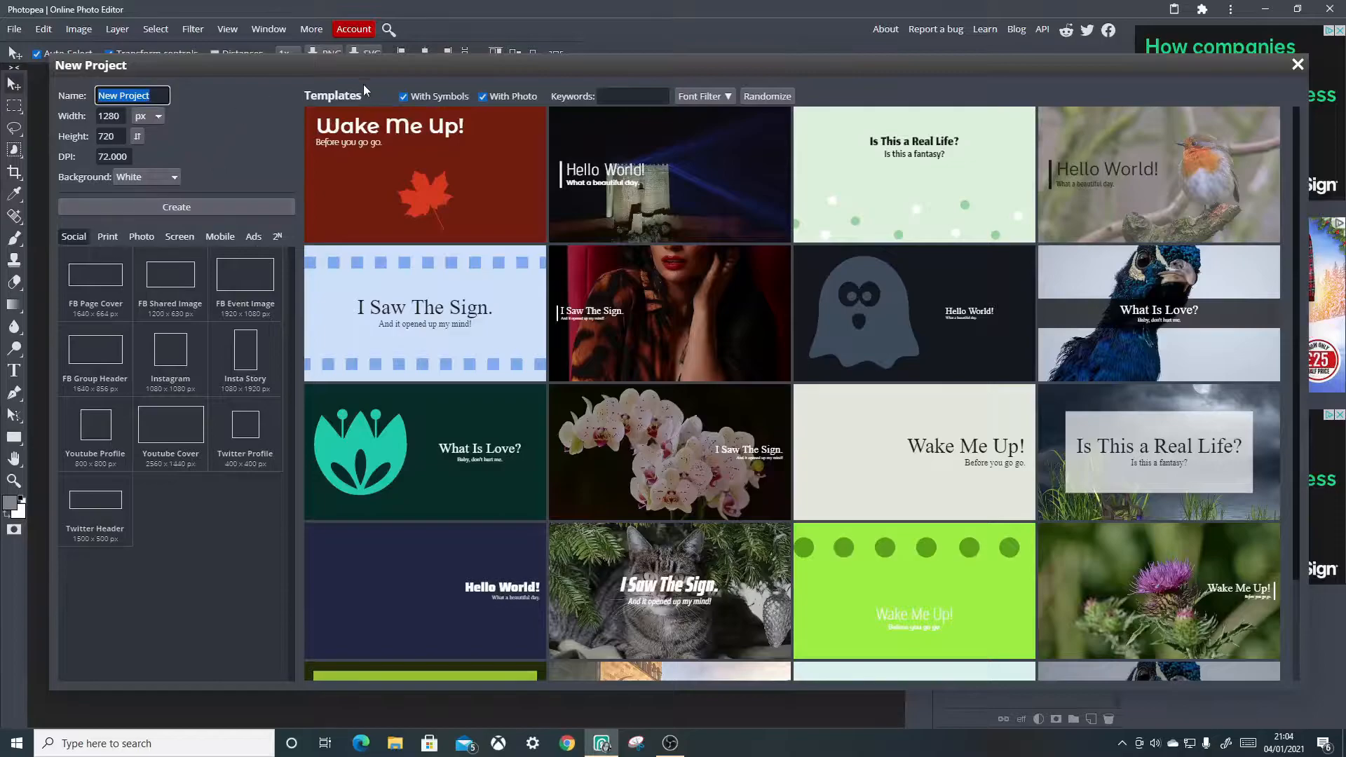
pyautogui.click(97, 424)
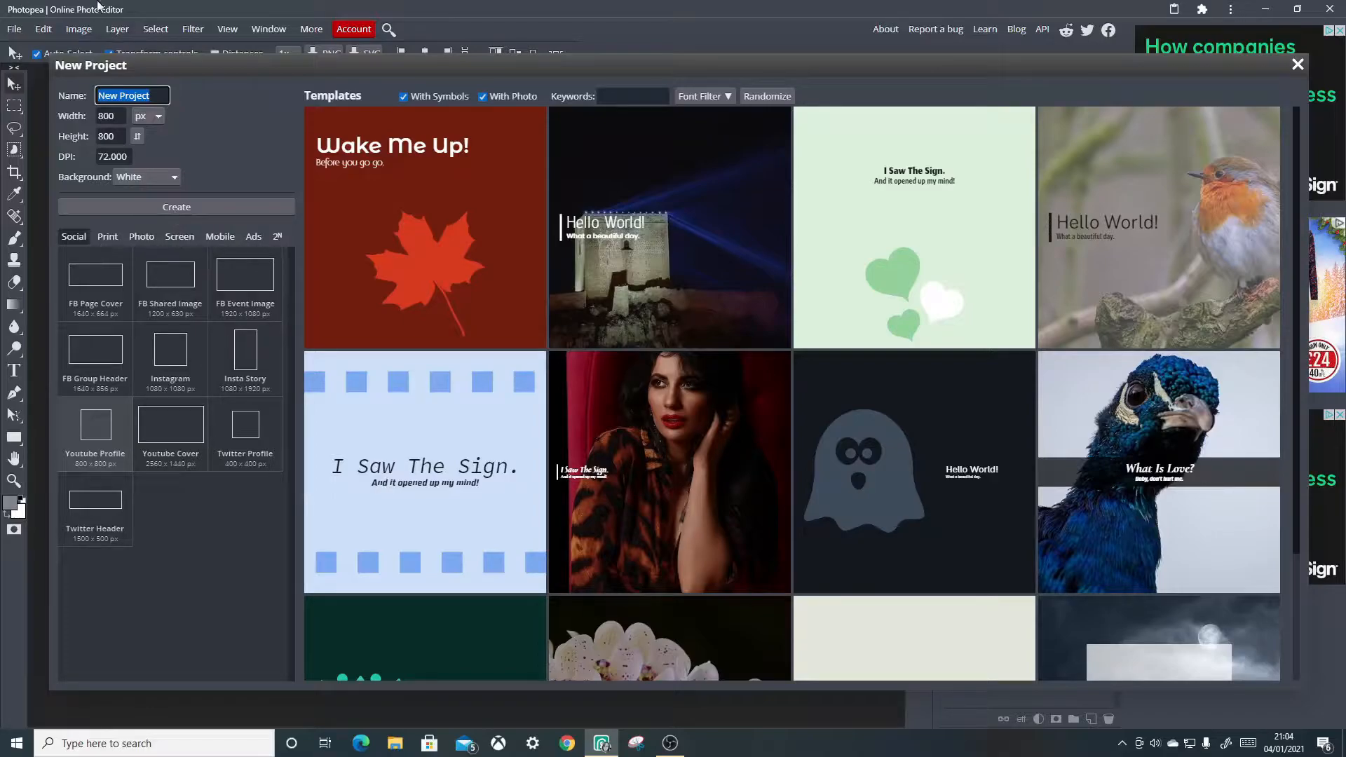
pyautogui.click(177, 207)
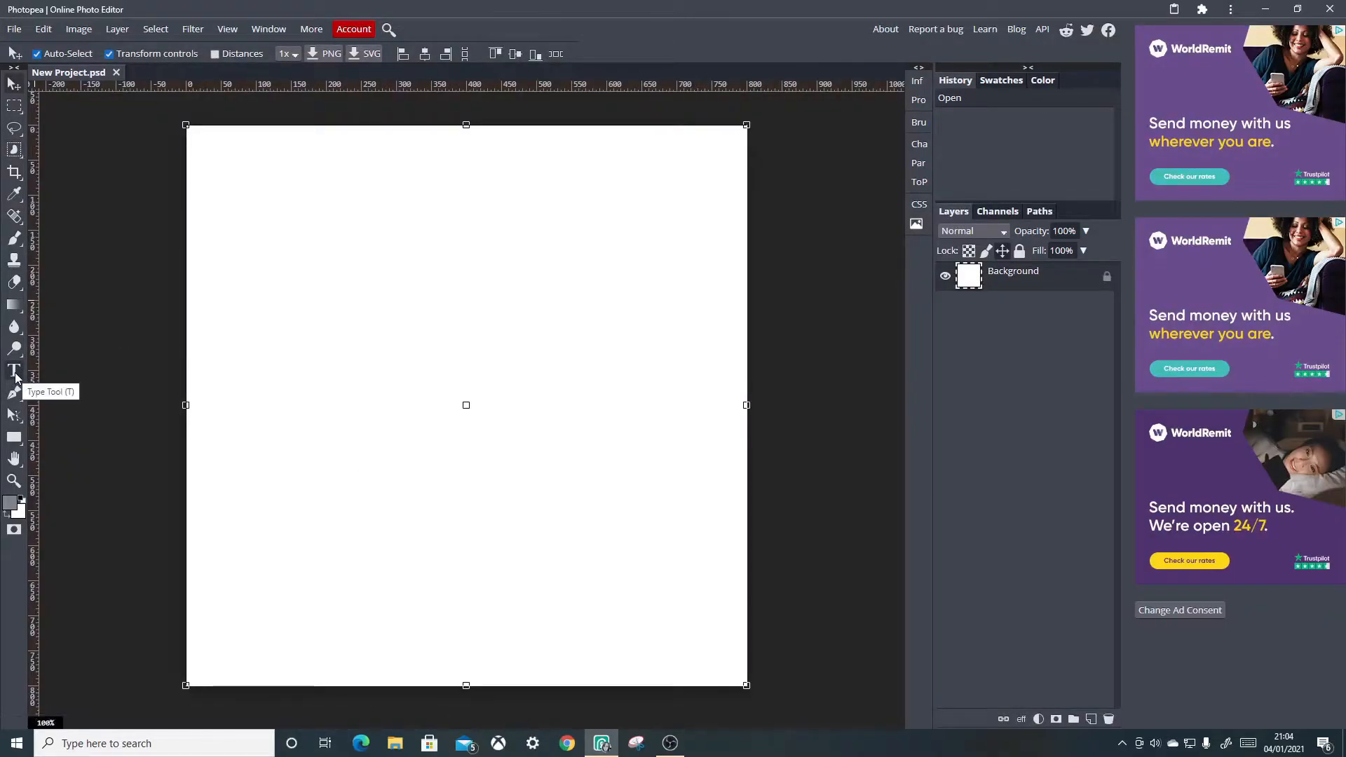
# Start a text layer in the upper-left part of the canvas and set its font to Euphoria Script.
pyautogui.click(14, 378)
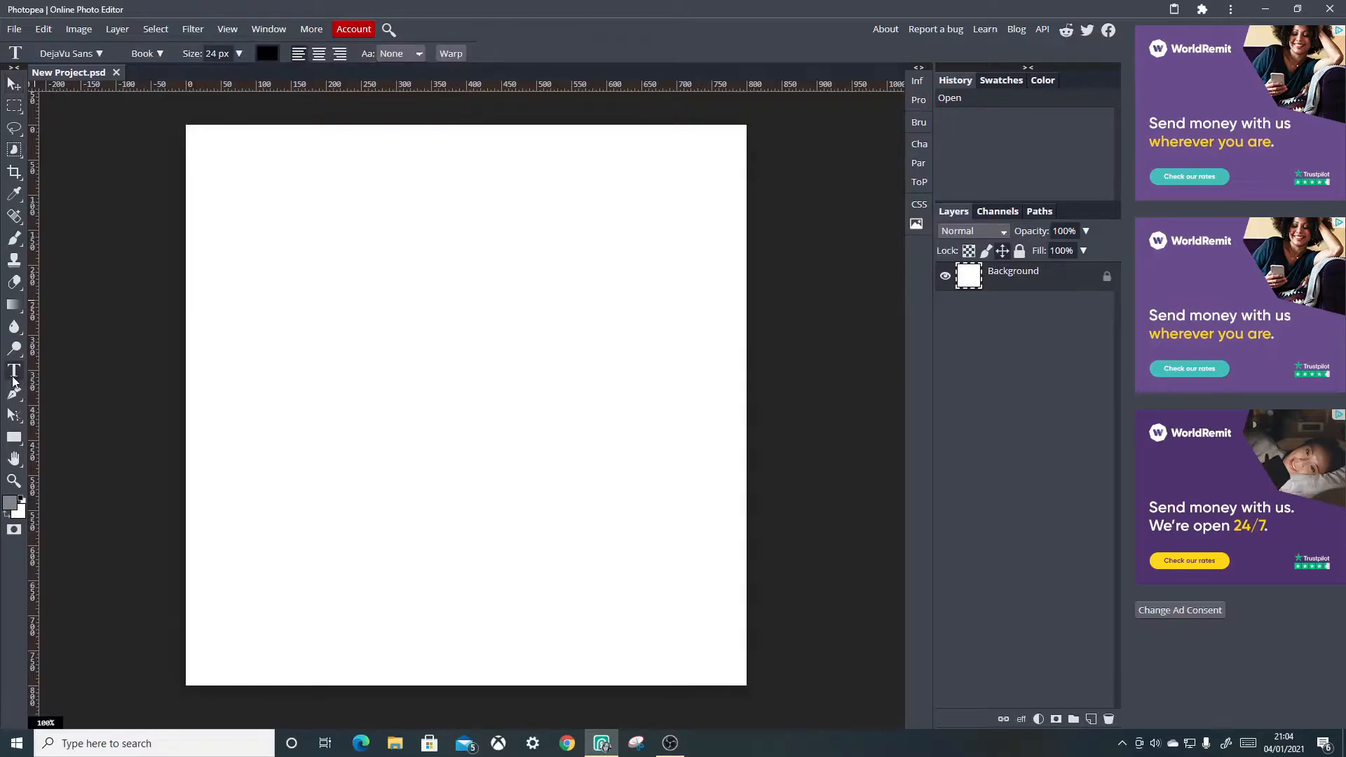
pyautogui.click(348, 338)
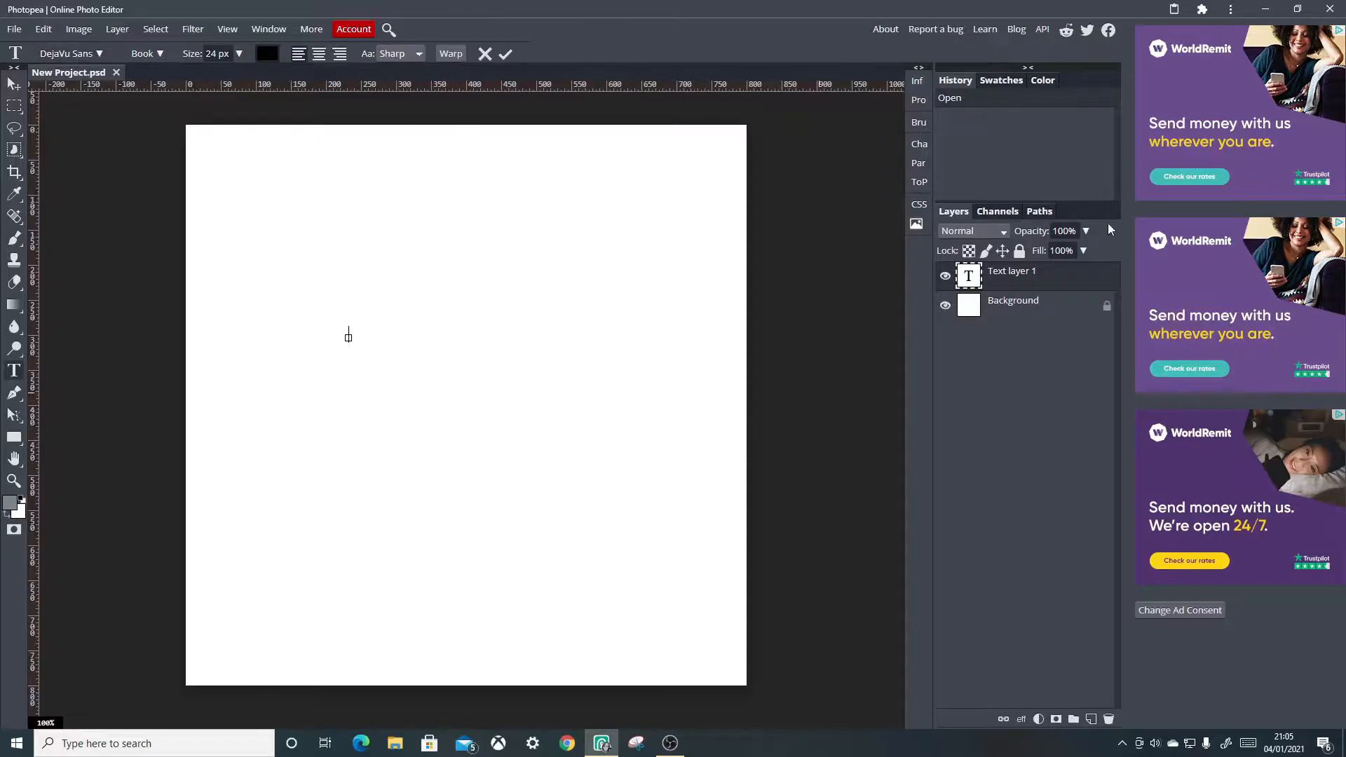
pyautogui.click(919, 144)
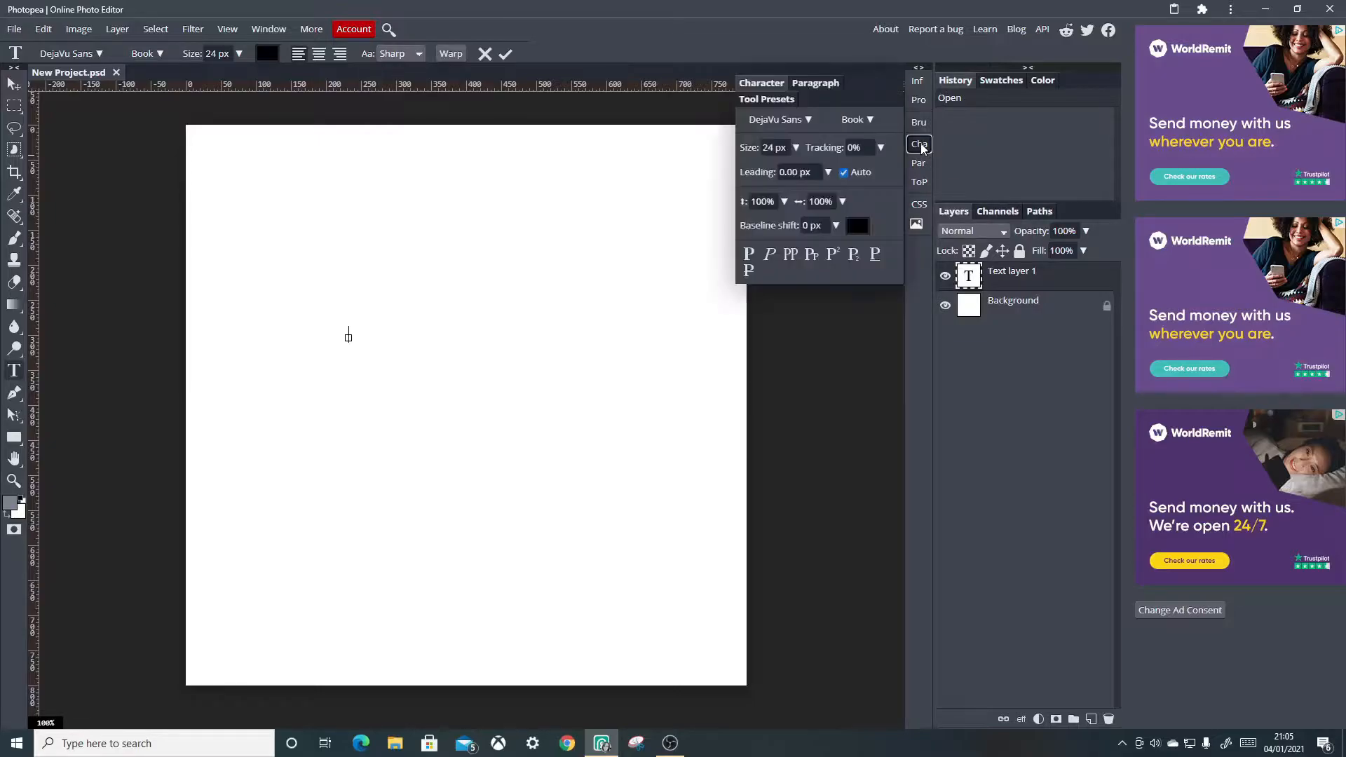
pyautogui.click(808, 120)
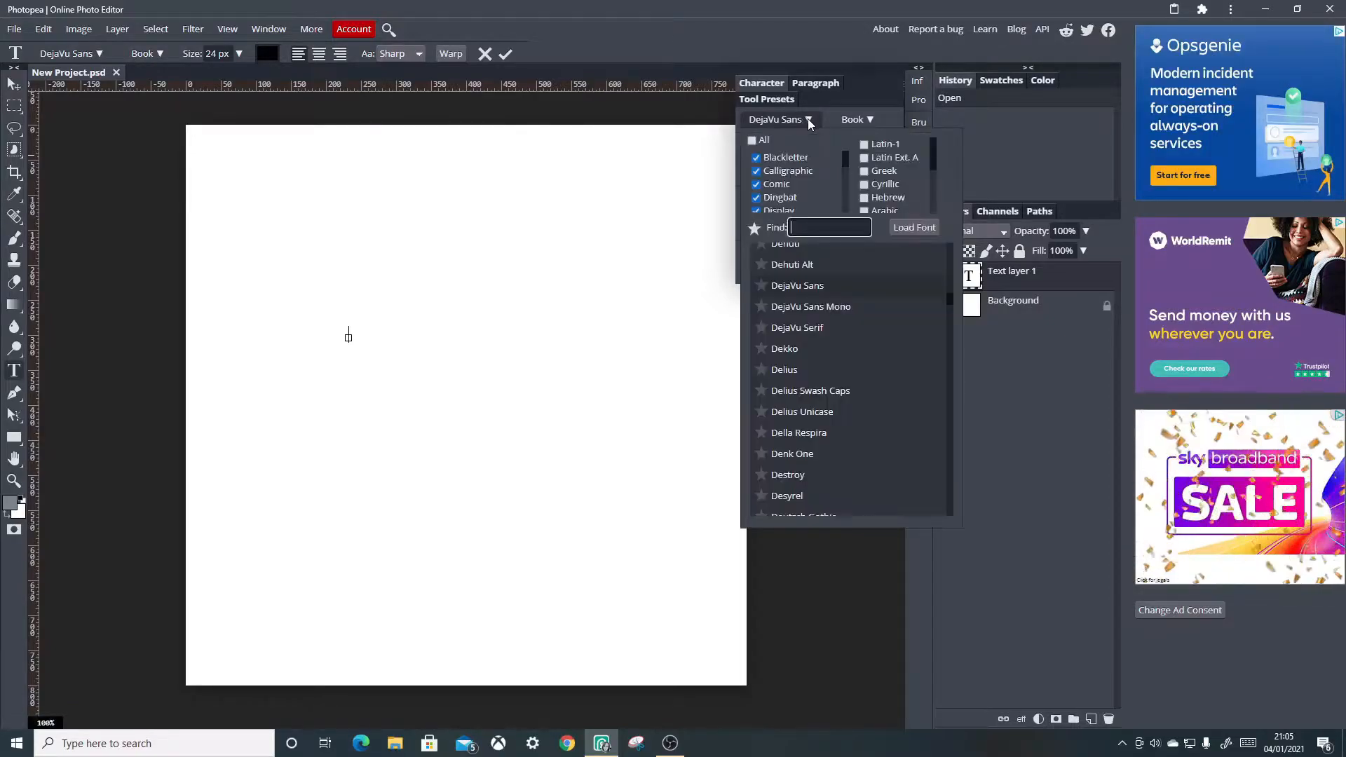
pyautogui.write('e')
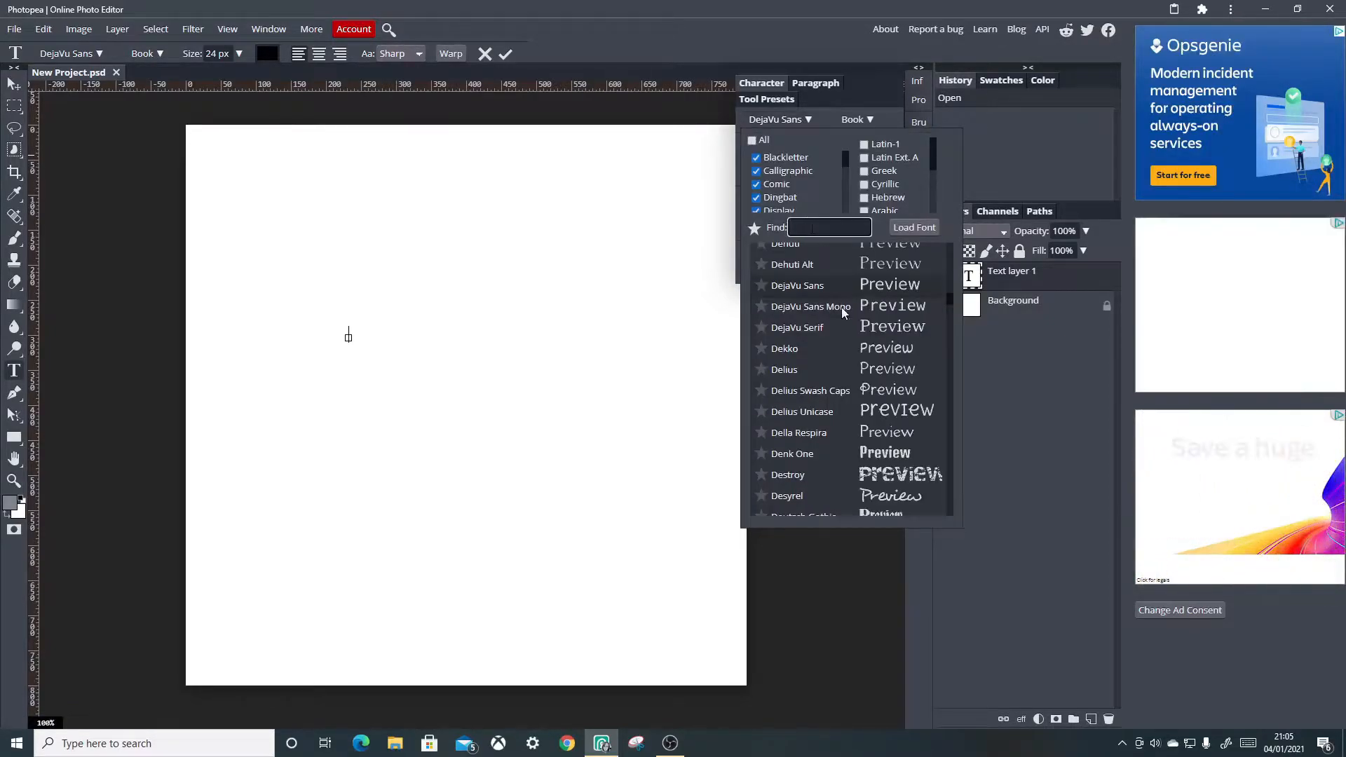
pyautogui.write('up')
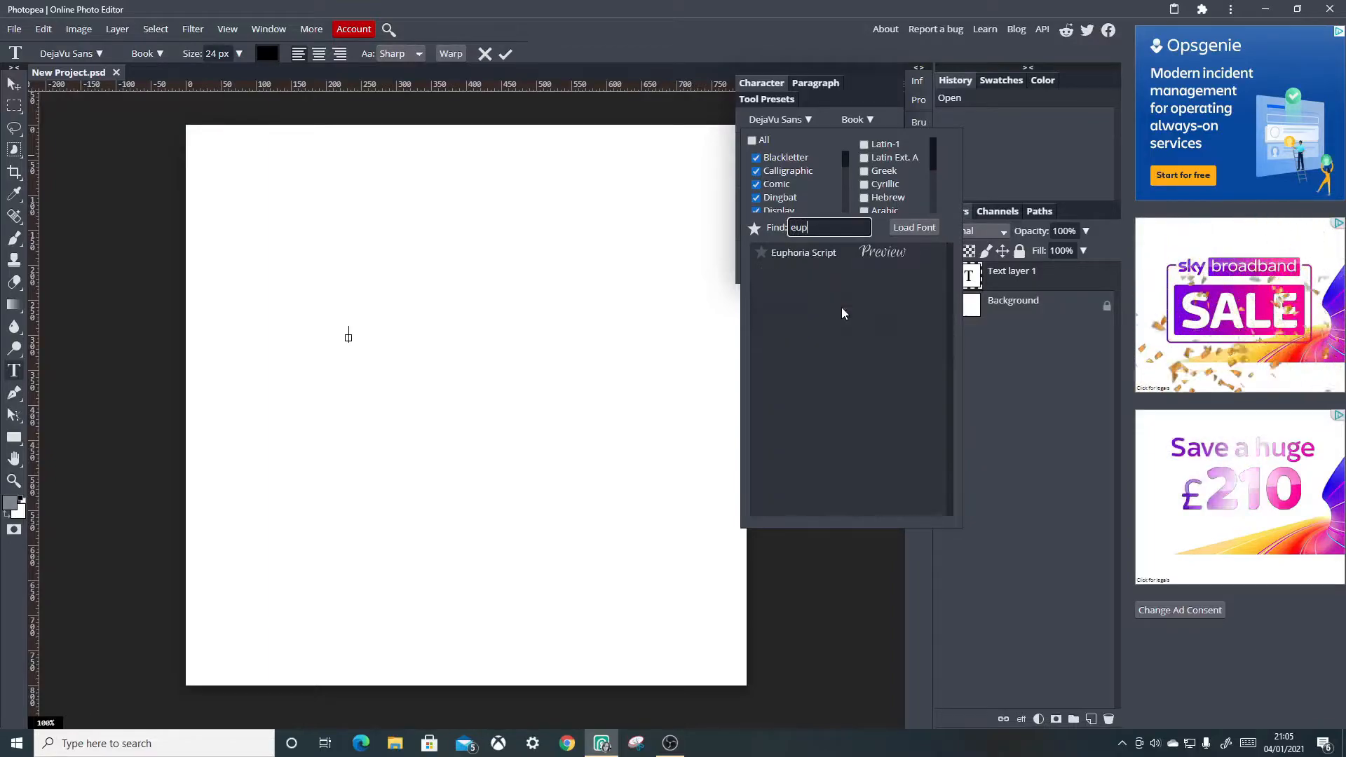
pyautogui.press('Return')
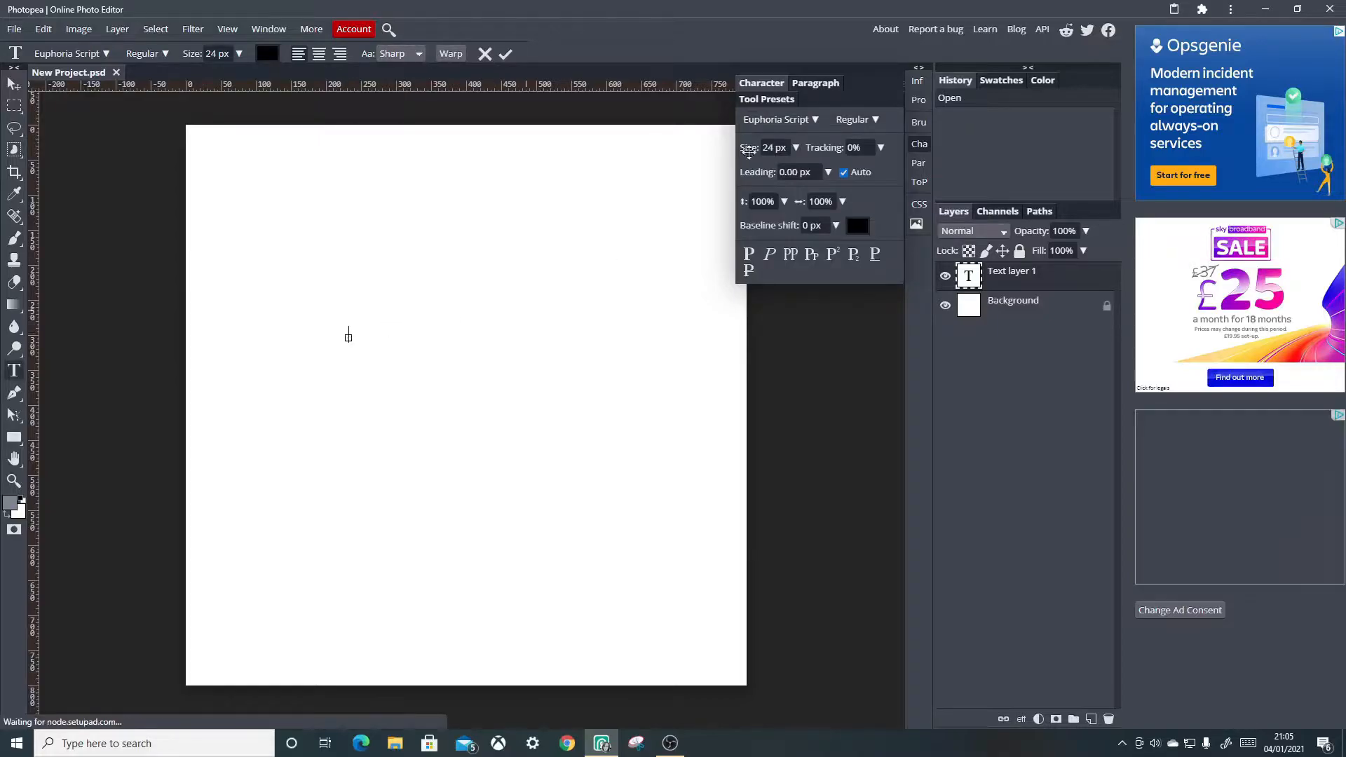
# Set the font size of the new text layer to 250 px.
pyautogui.click(796, 147)
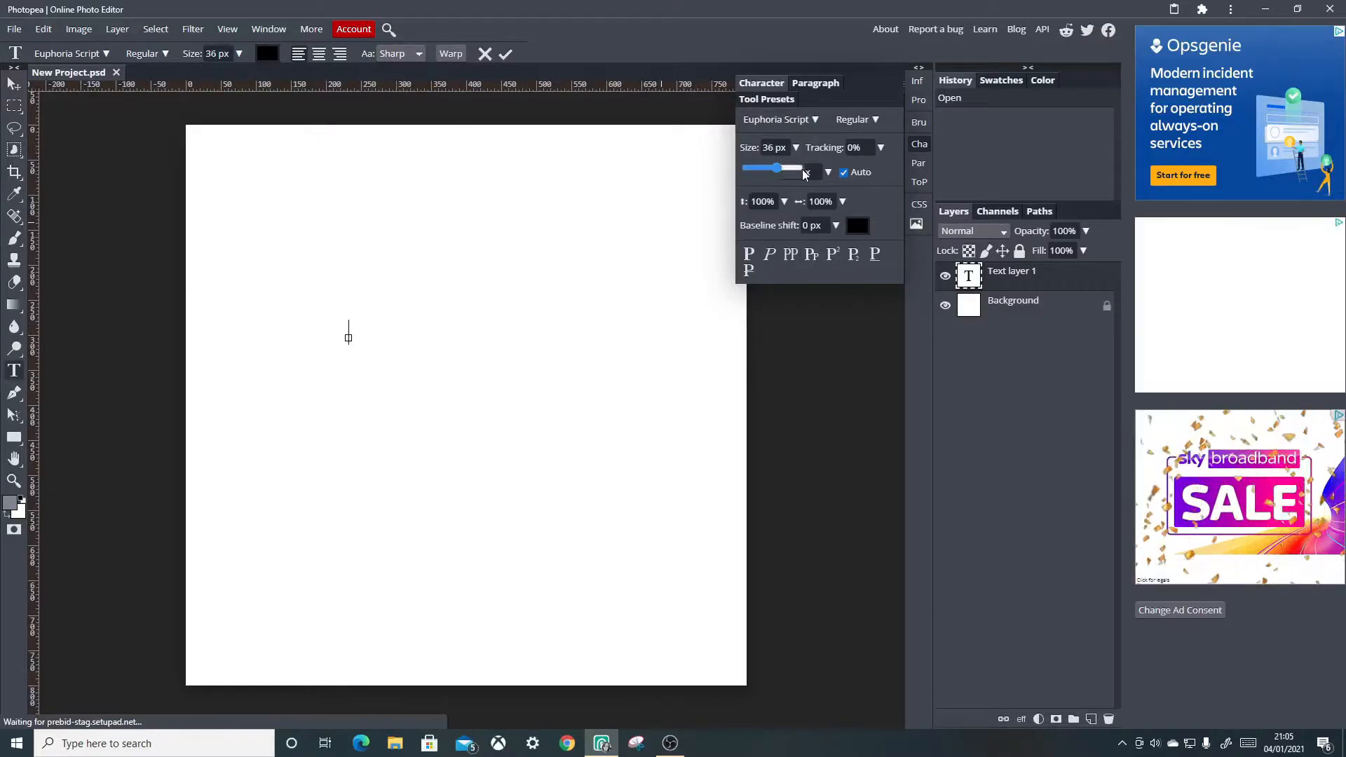
pyautogui.moveTo(778, 171); pyautogui.dragTo(829, 174)
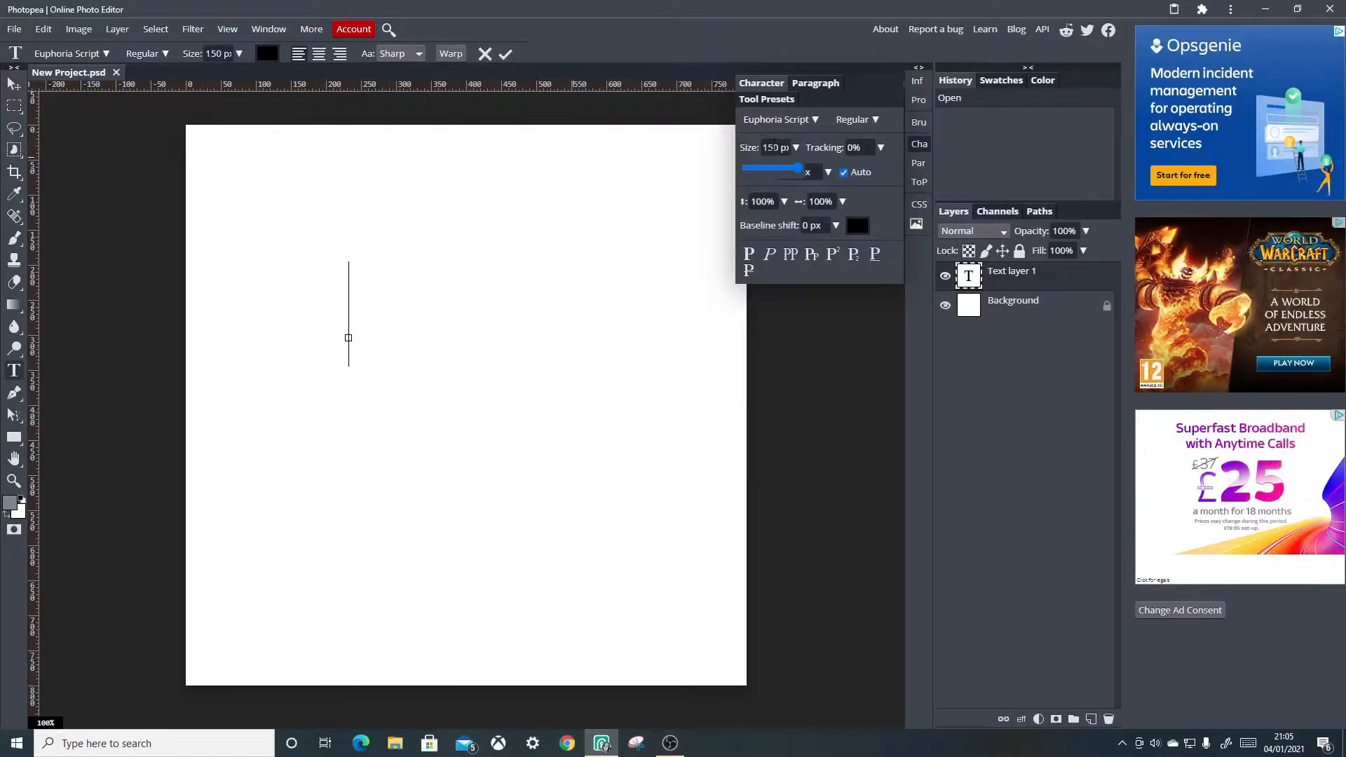
pyautogui.click(765, 147)
pyautogui.press('BackSpace')
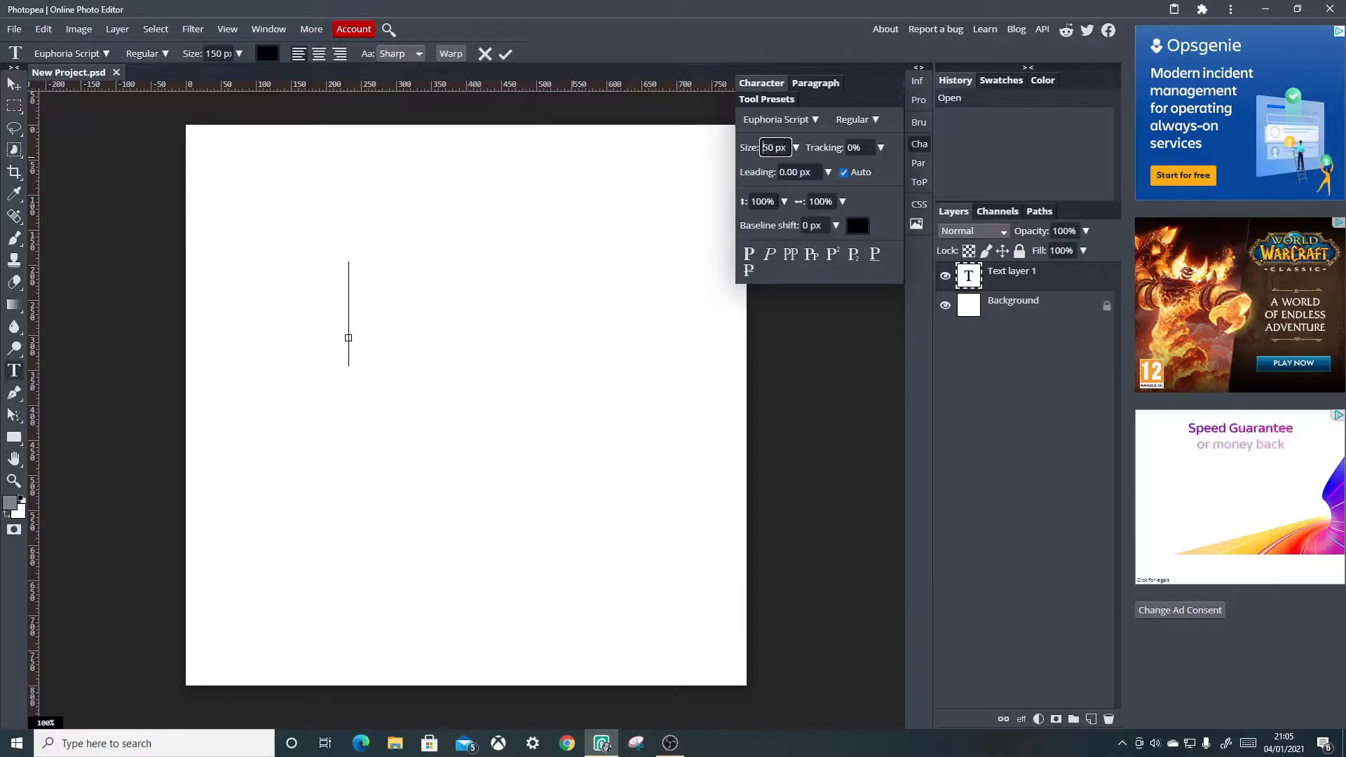
pyautogui.write('2')
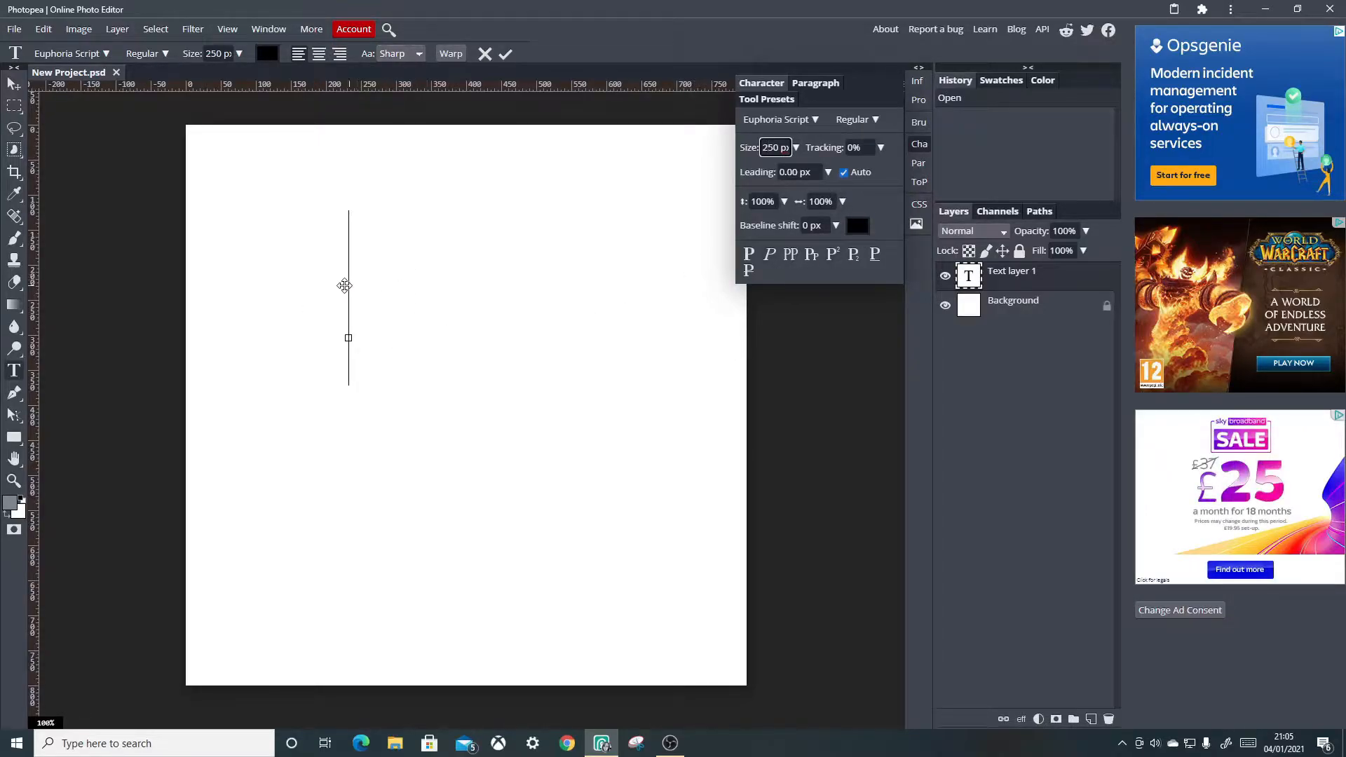
# Enter "Gold text" in the text layer on the canvas.
pyautogui.write('G')
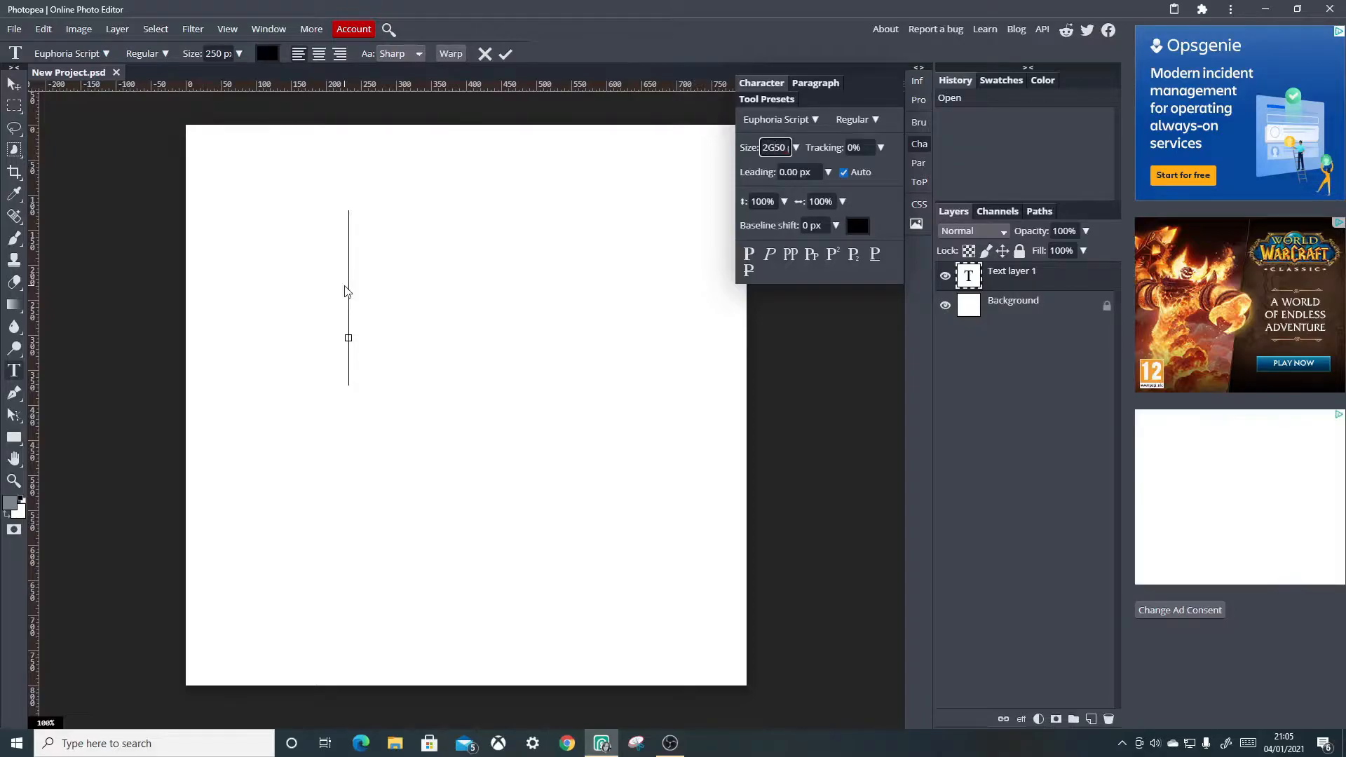
pyautogui.click(347, 274)
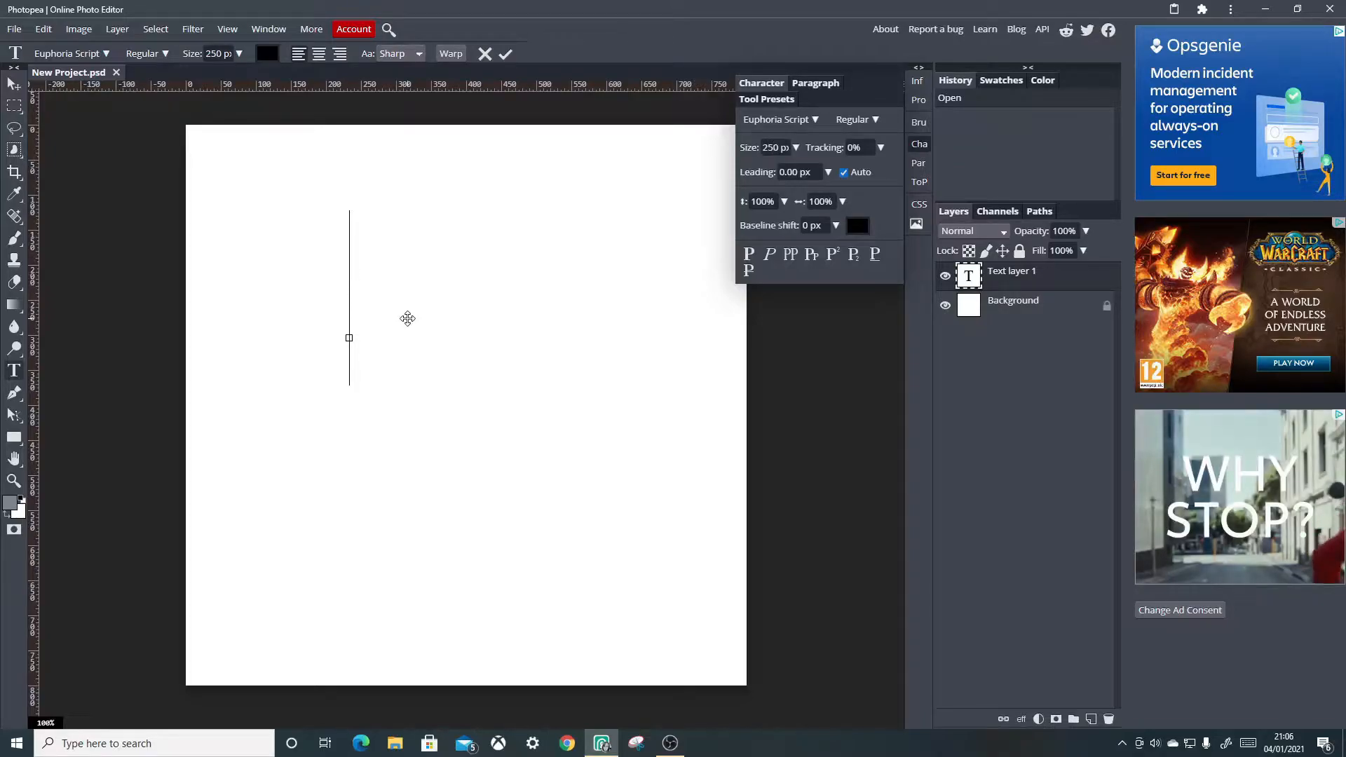
pyautogui.write('Gol')
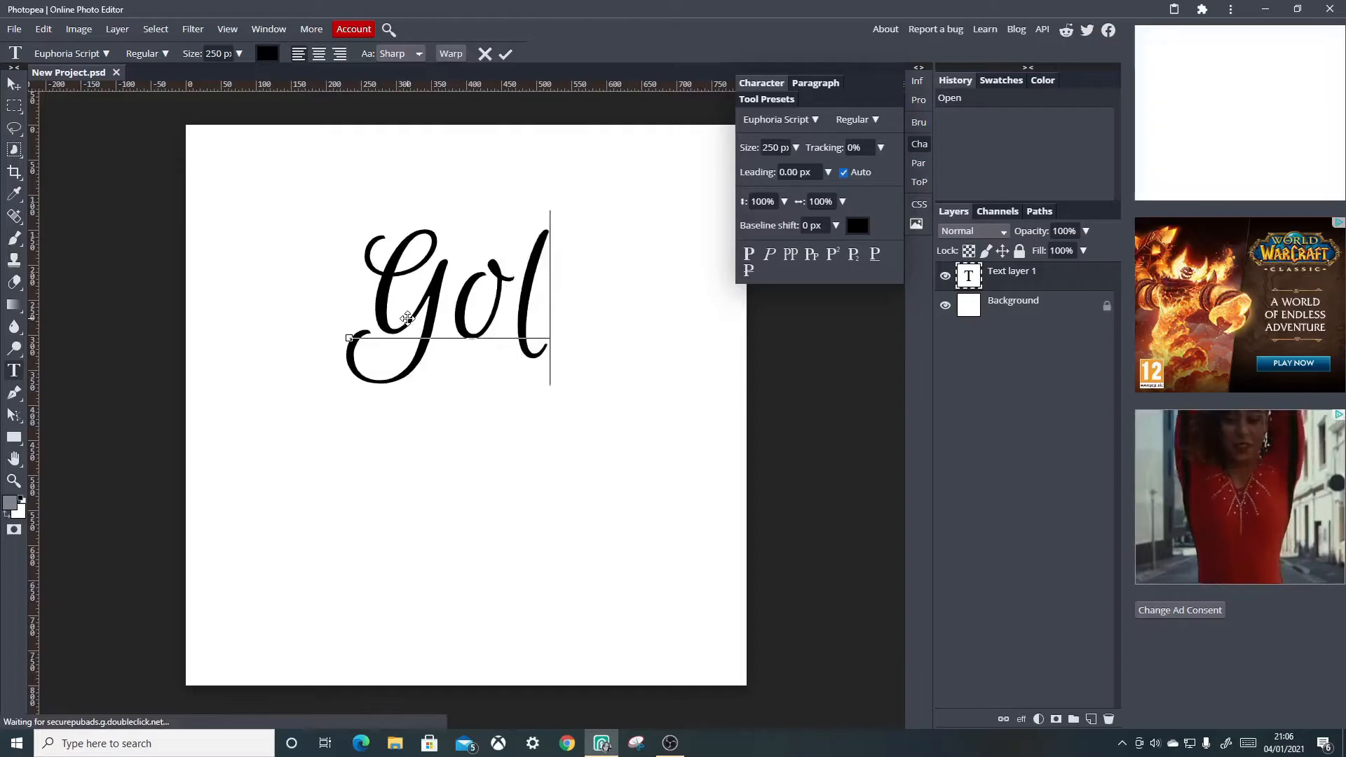
pyautogui.write('d te')
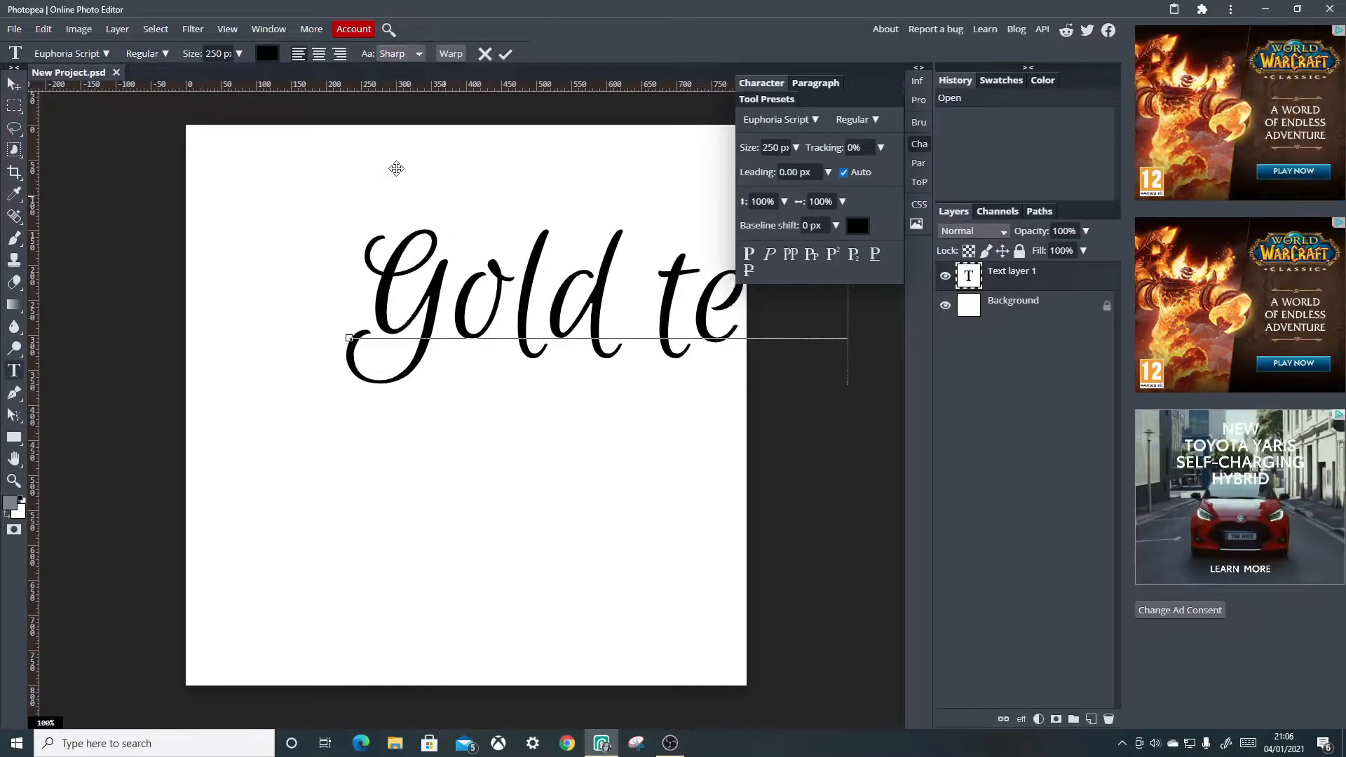
# Move the "Gold text" lettering to the centre of the canvas.
pyautogui.click(13, 84)
pyautogui.moveTo(635, 316); pyautogui.dragTo(508, 344)
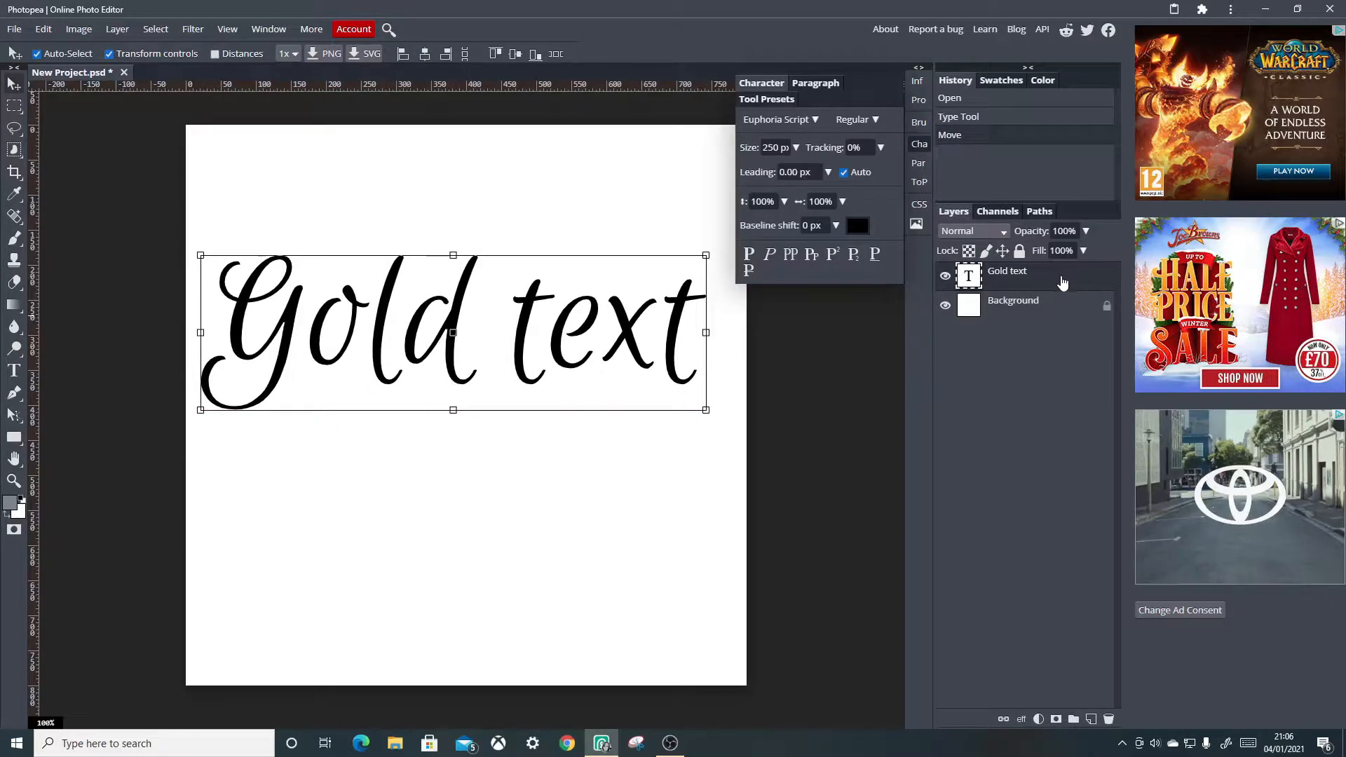
pyautogui.moveTo(507, 355); pyautogui.dragTo(547, 405)
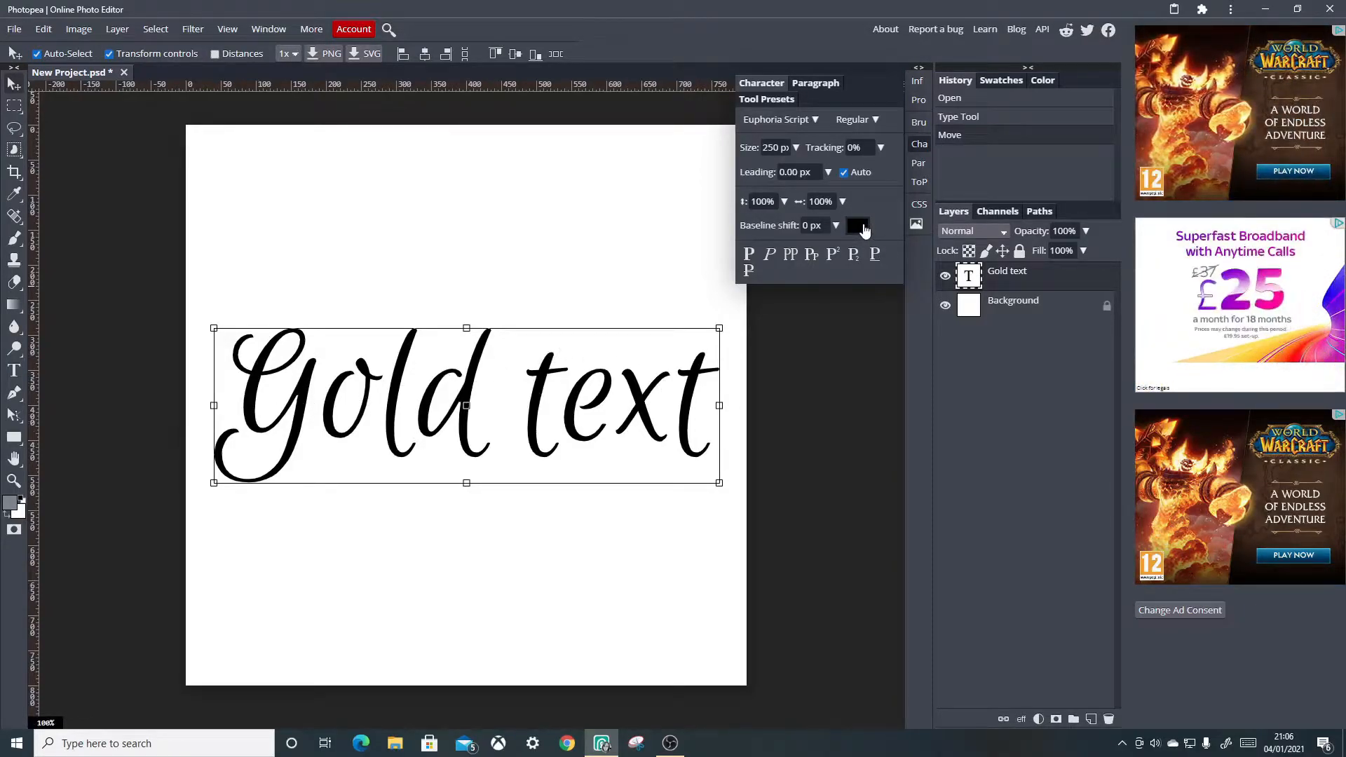
# Change the colour of the "Gold text" lettering to hex c89e37 and collapse the character settings.
pyautogui.click(858, 227)
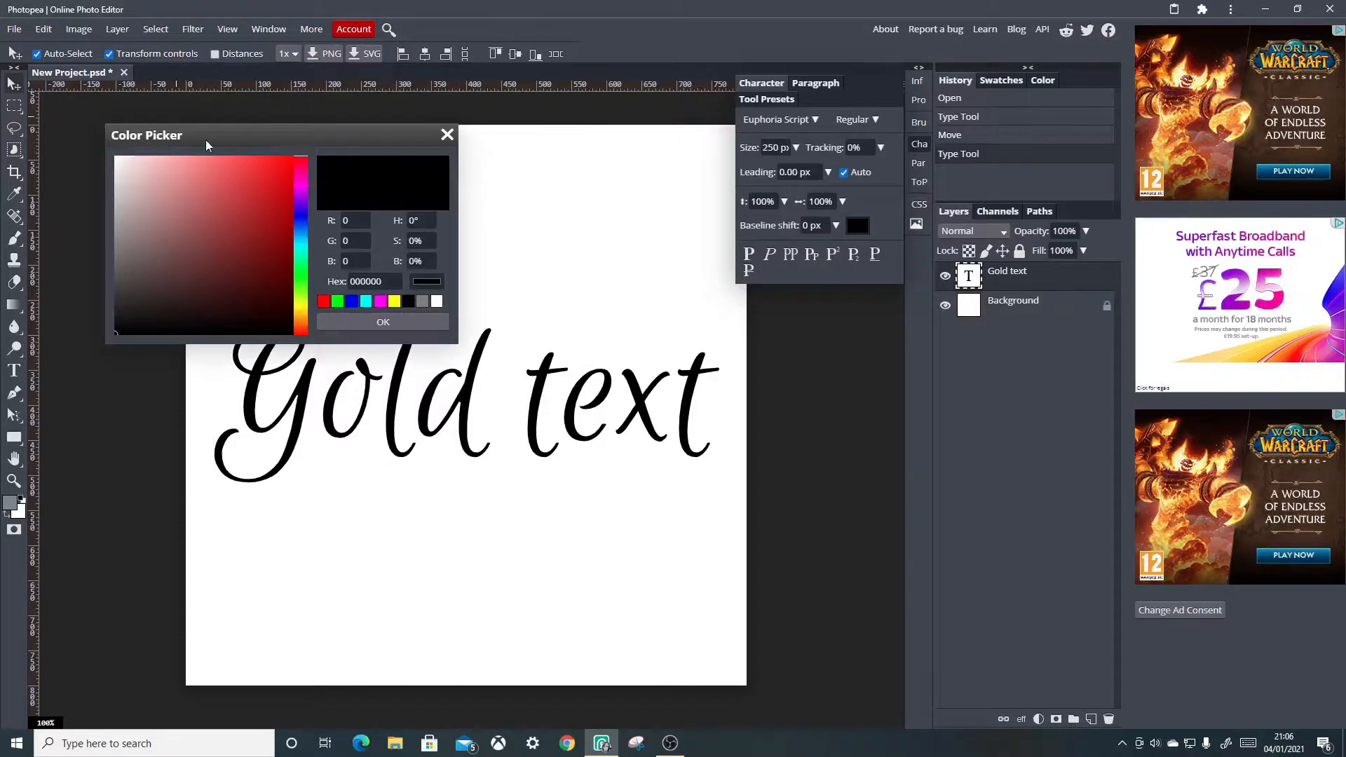
pyautogui.moveTo(343, 141); pyautogui.dragTo(996, 371)
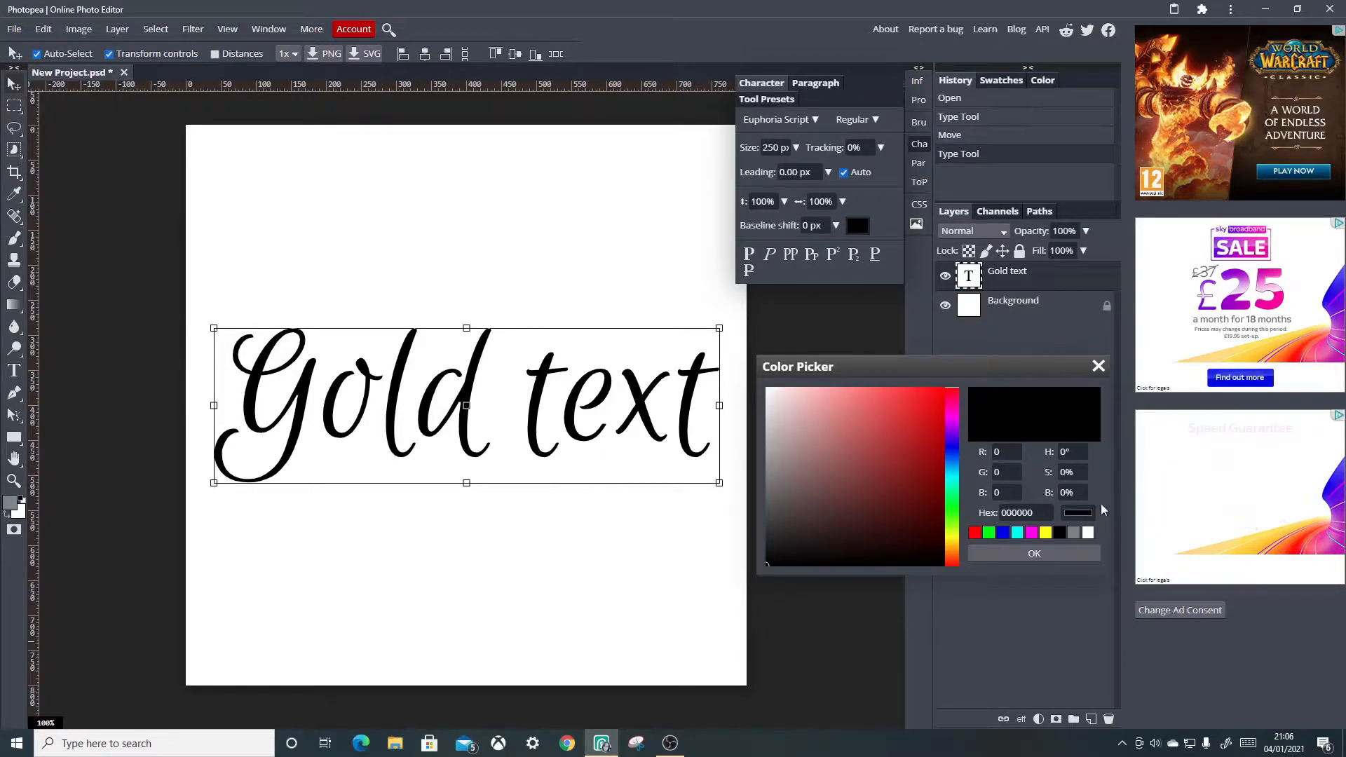
pyautogui.moveTo(1035, 513); pyautogui.dragTo(982, 513)
pyautogui.press('BackSpace')
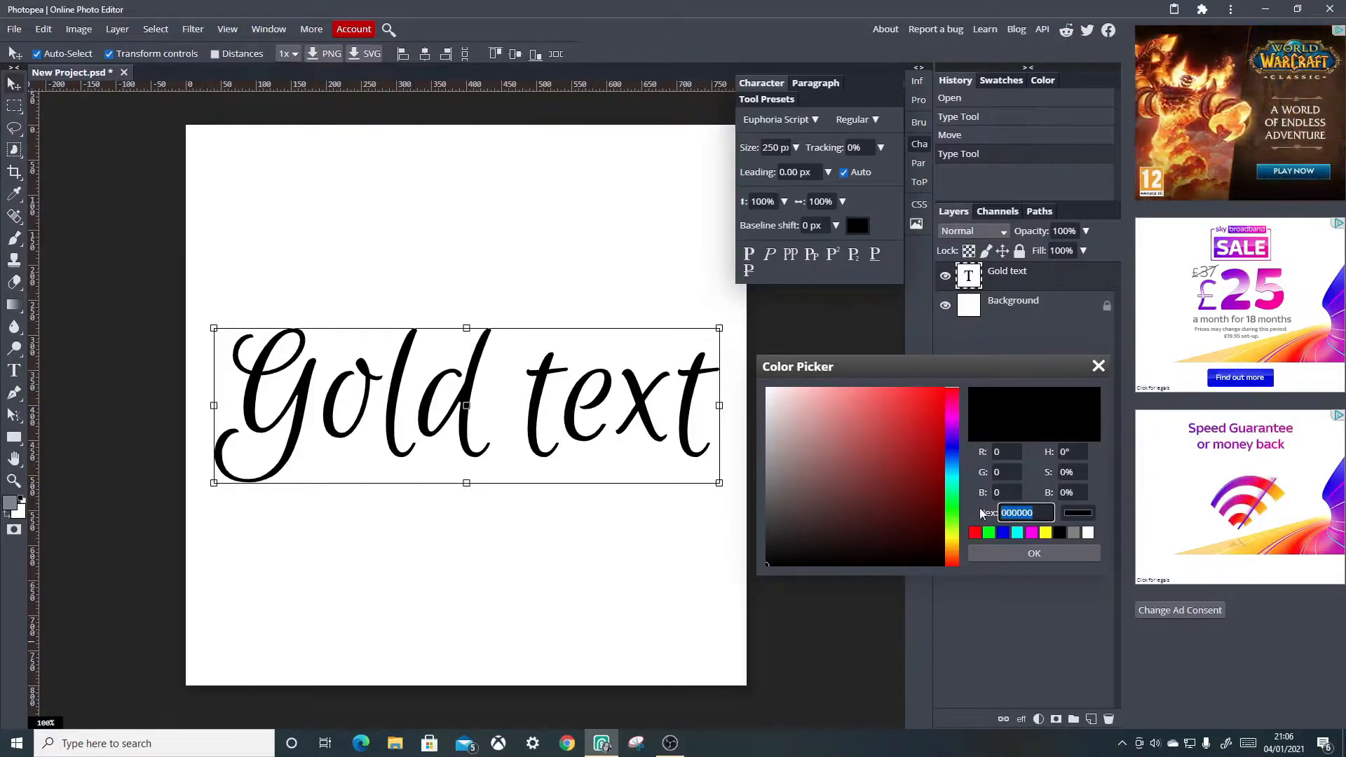
pyautogui.write('c89')
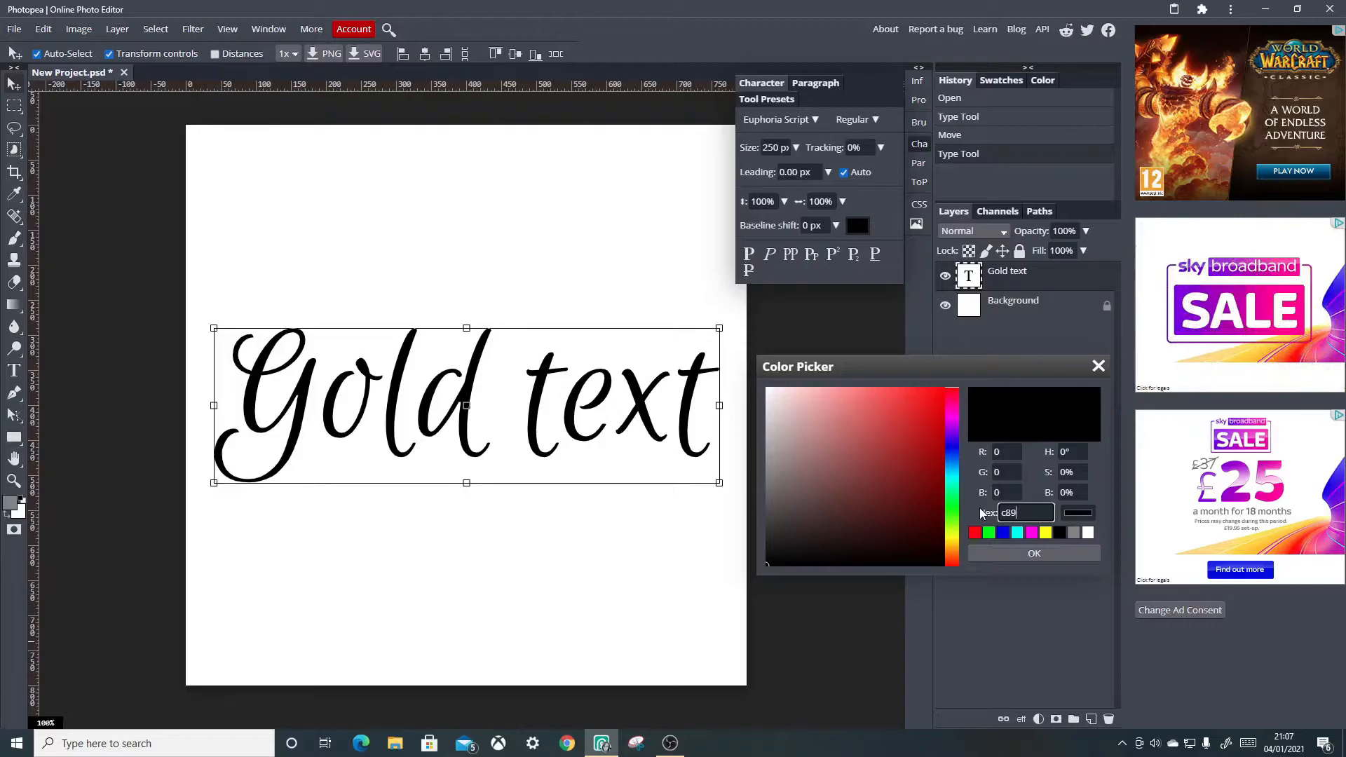
pyautogui.write('e')
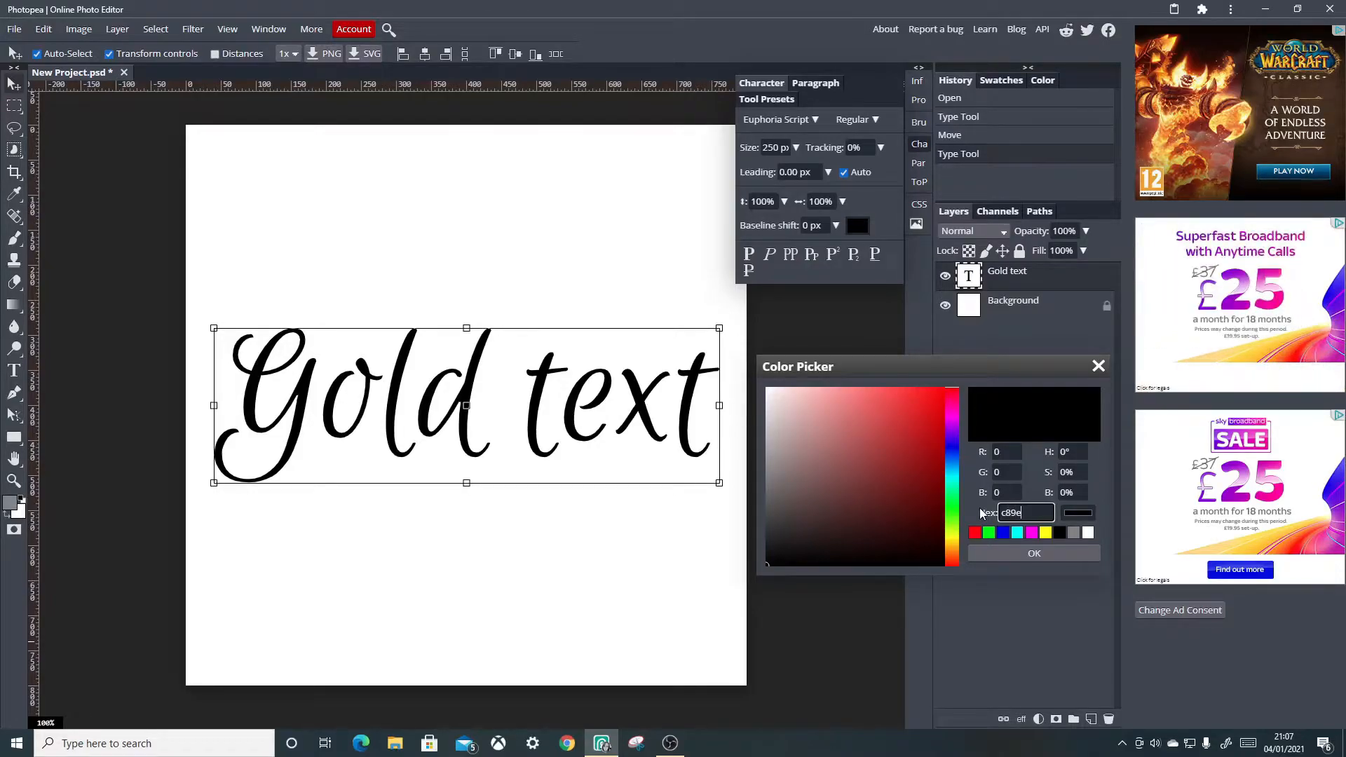
pyautogui.write('37')
pyautogui.click(1046, 552)
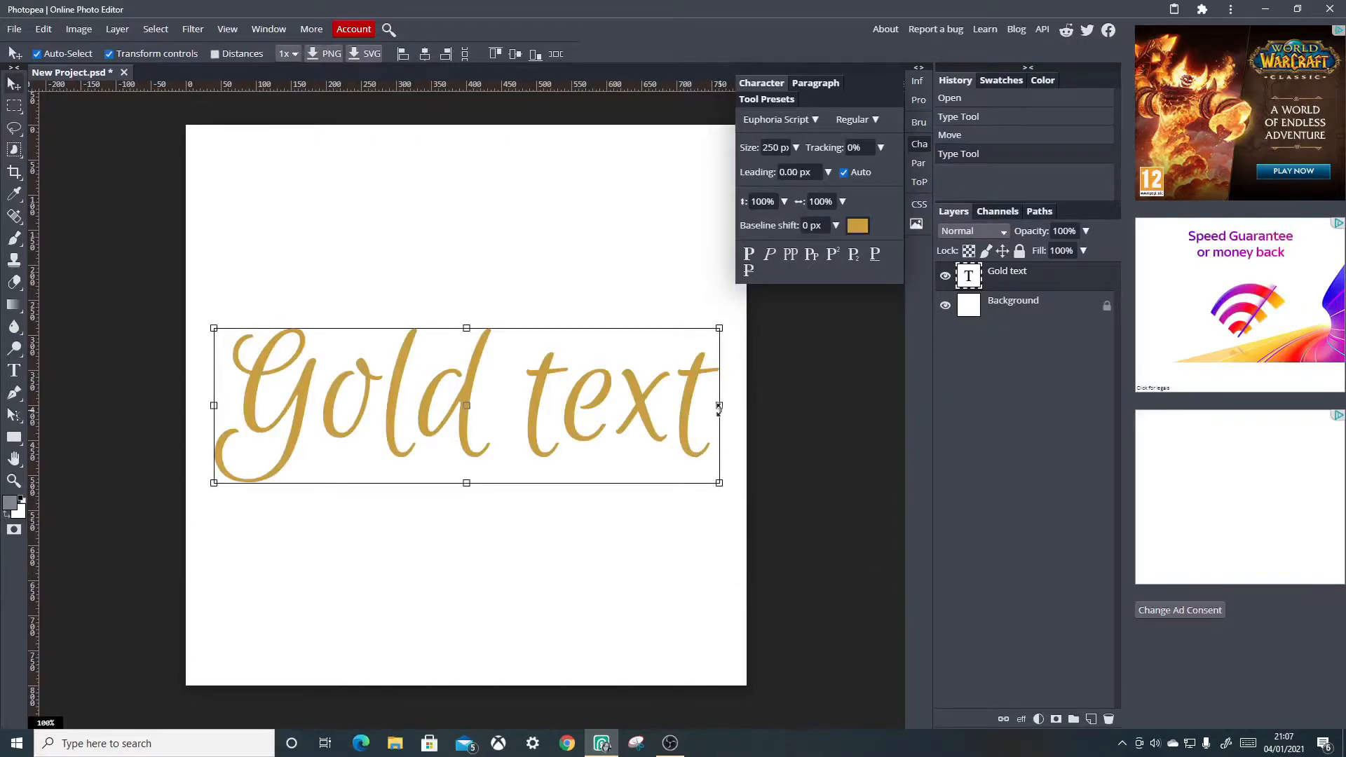
pyautogui.click(920, 145)
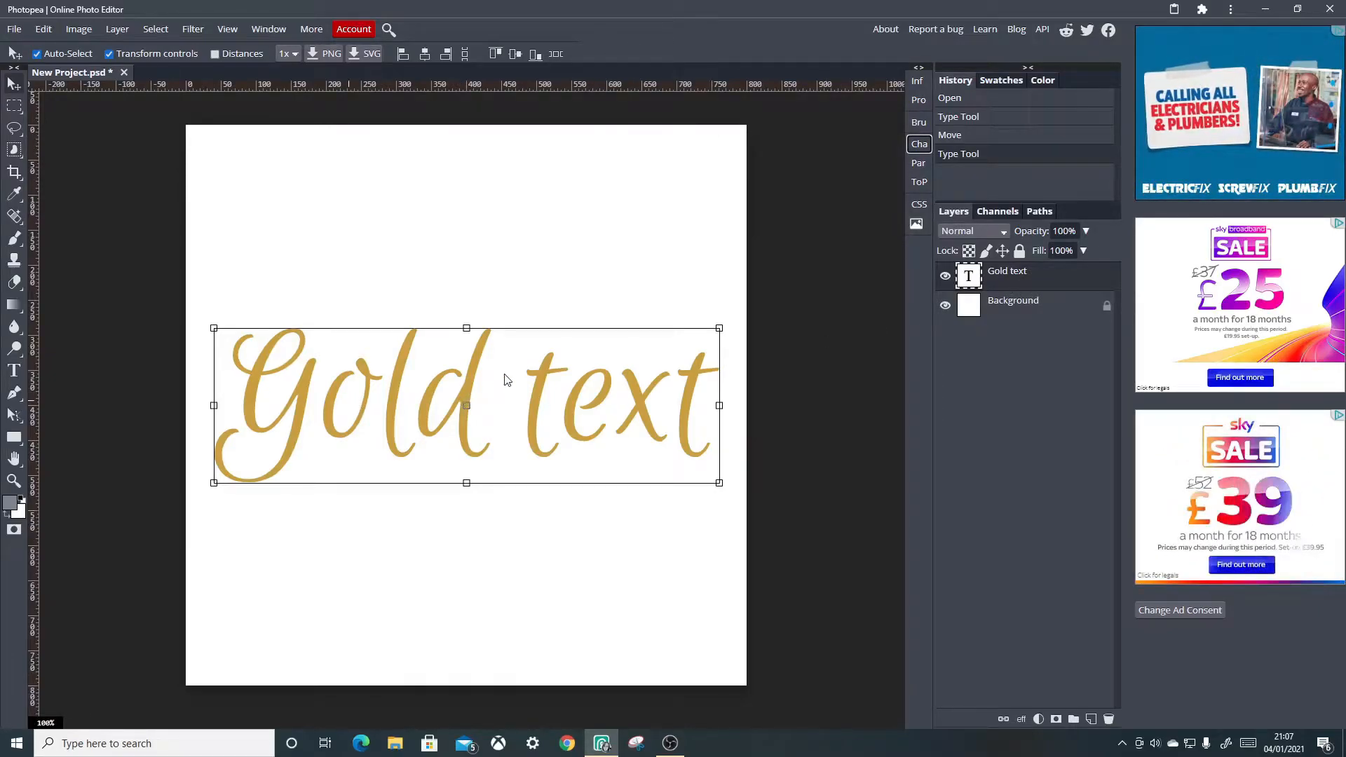
# Enable an Inner Shadow layer style on the "Gold text" layer and open its settings.
pyautogui.rightClick(1060, 281)
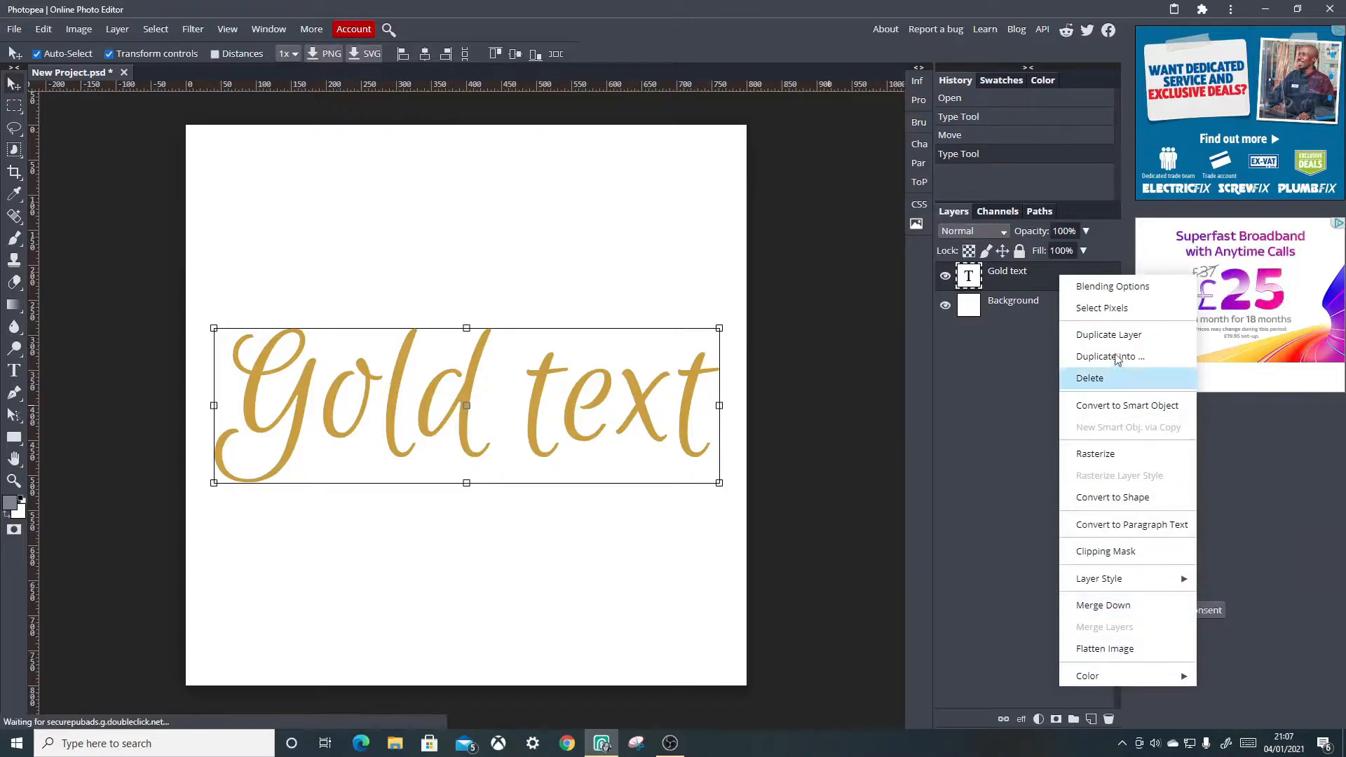
pyautogui.click(1143, 287)
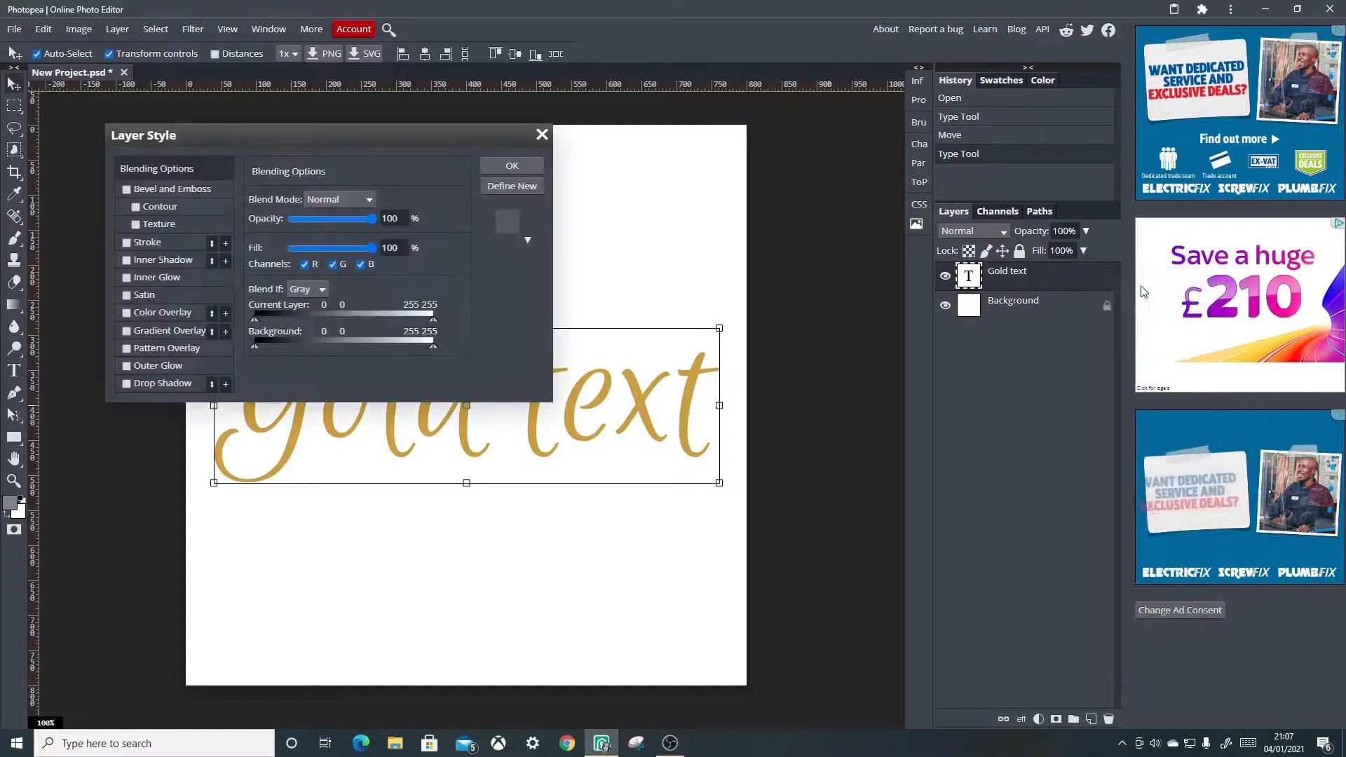
pyautogui.moveTo(403, 150); pyautogui.dragTo(1053, 179)
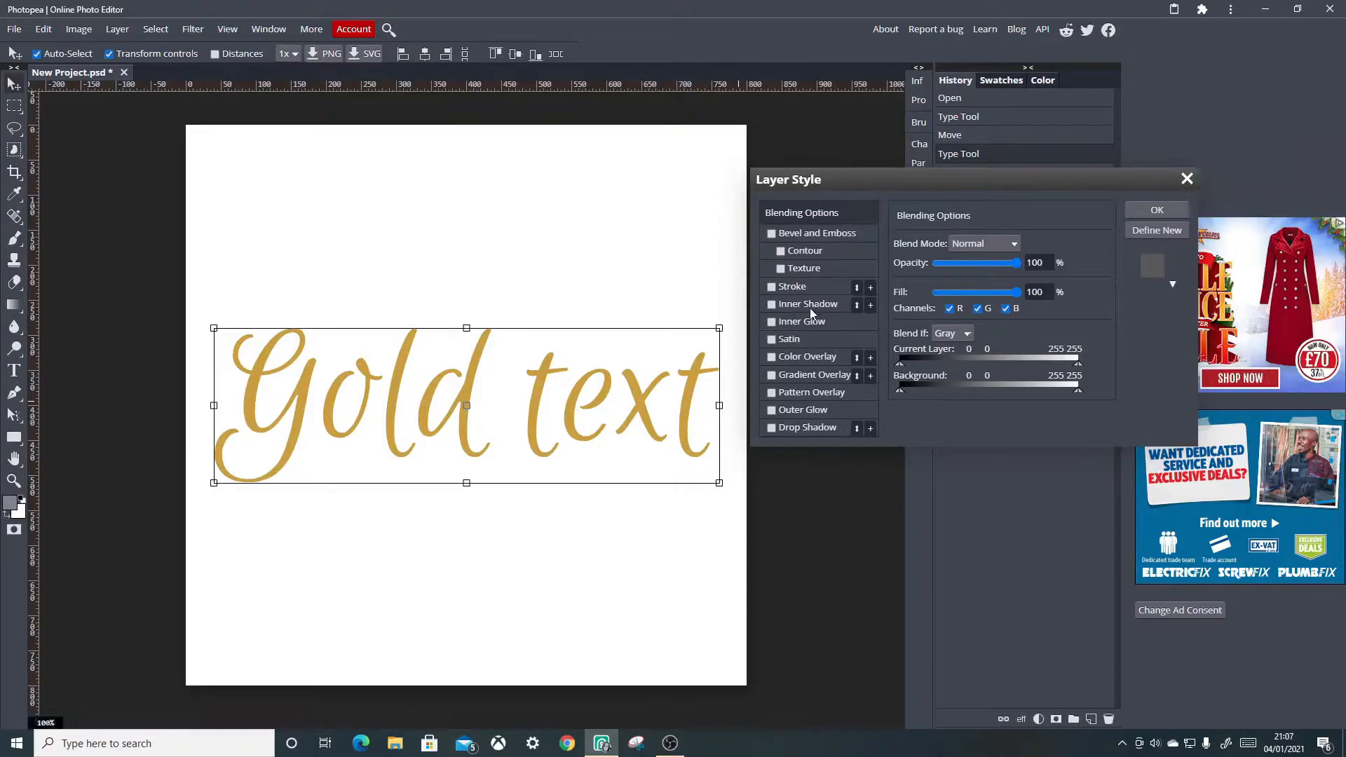
pyautogui.click(771, 305)
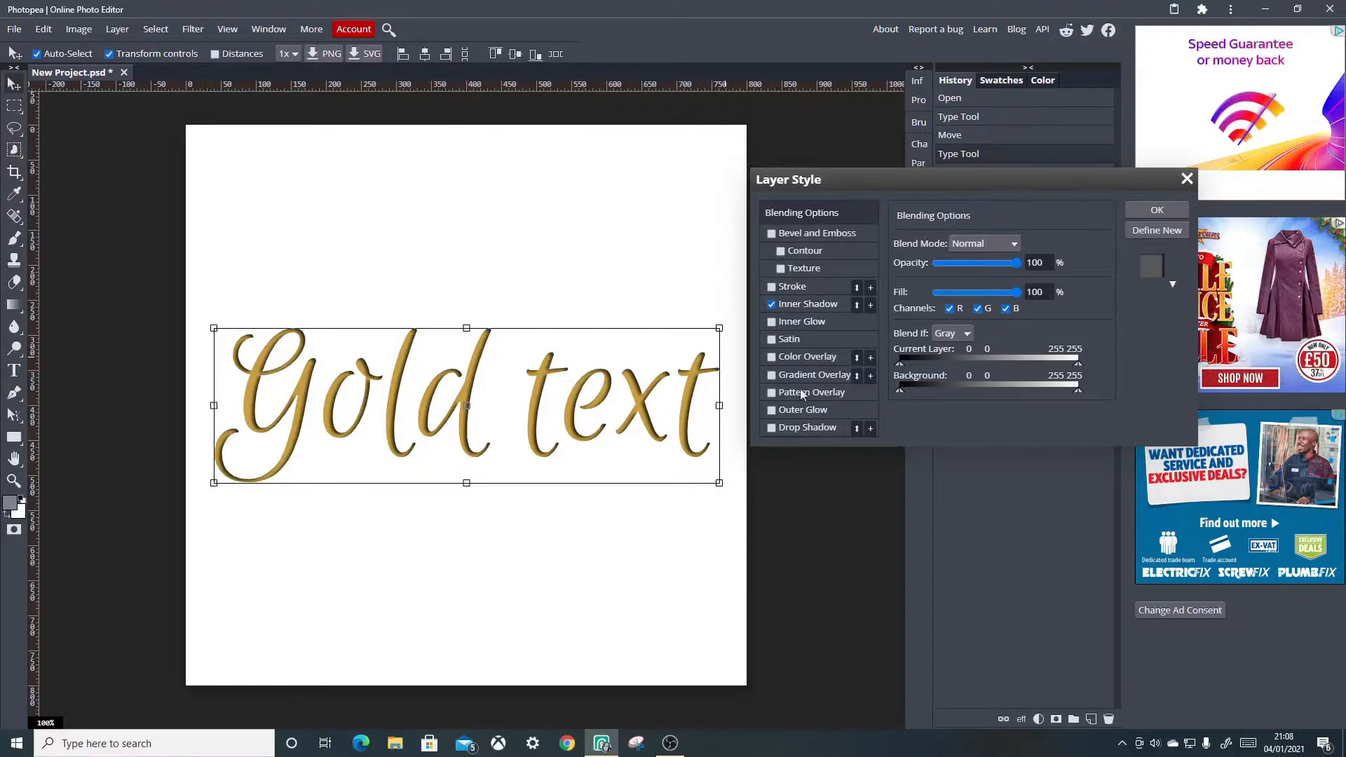
pyautogui.click(824, 303)
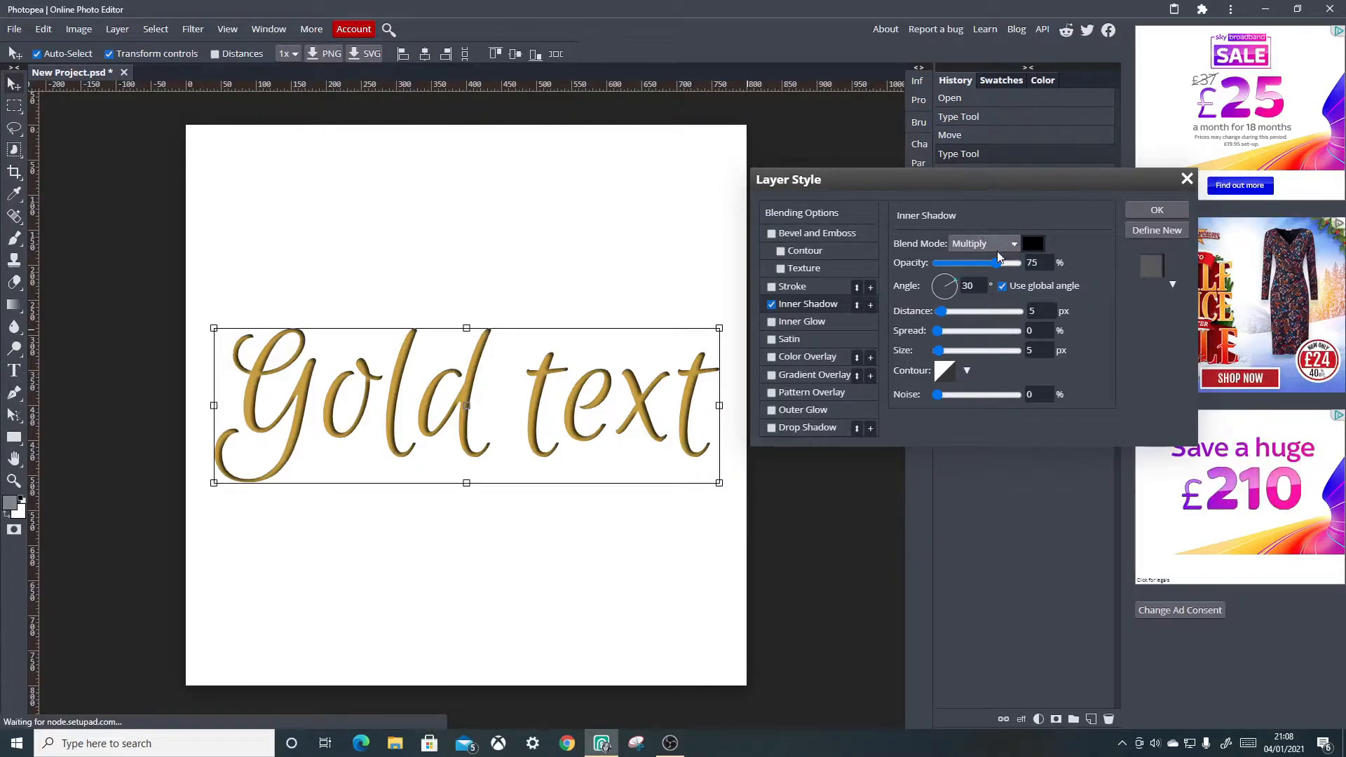
# Set the inner shadow colour to hex c89e37 by sampling the gold of the lettering.
pyautogui.click(1033, 243)
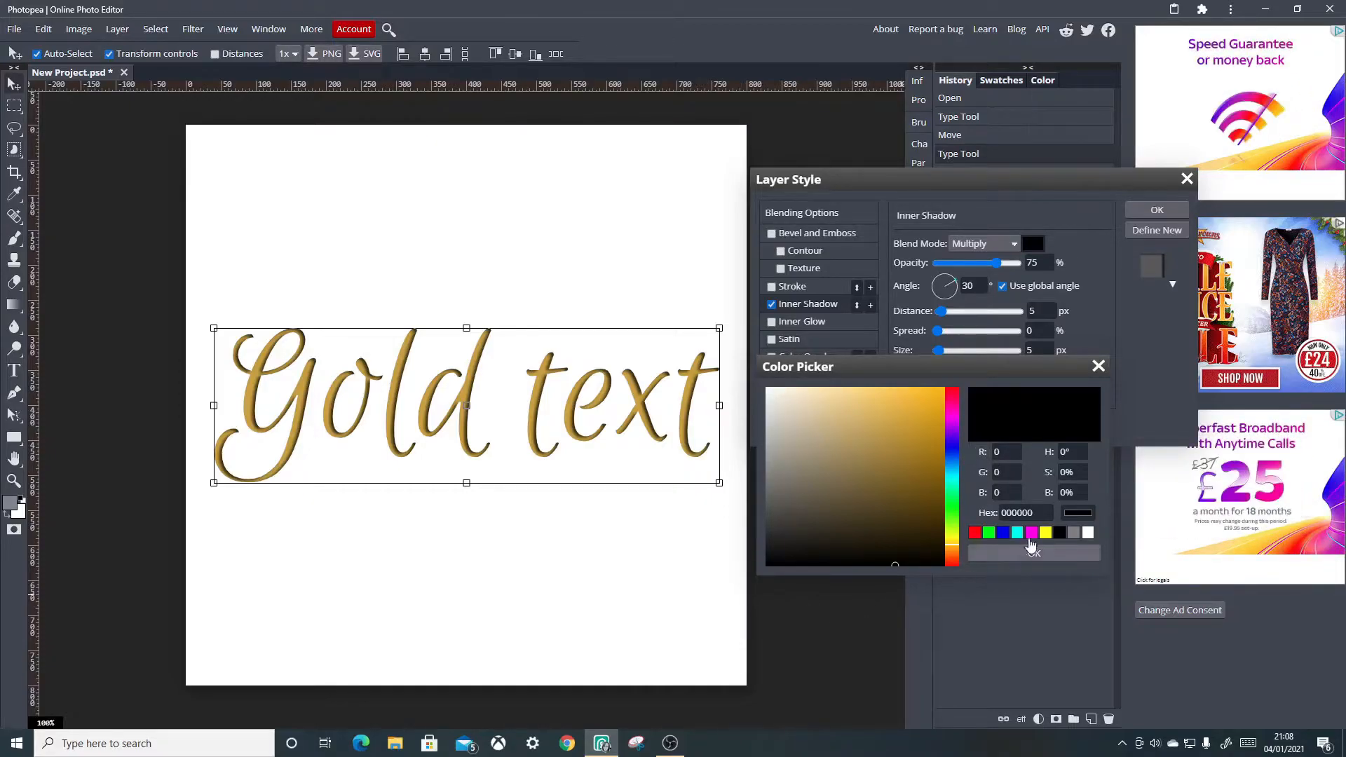
pyautogui.click(883, 434)
pyautogui.click(843, 444)
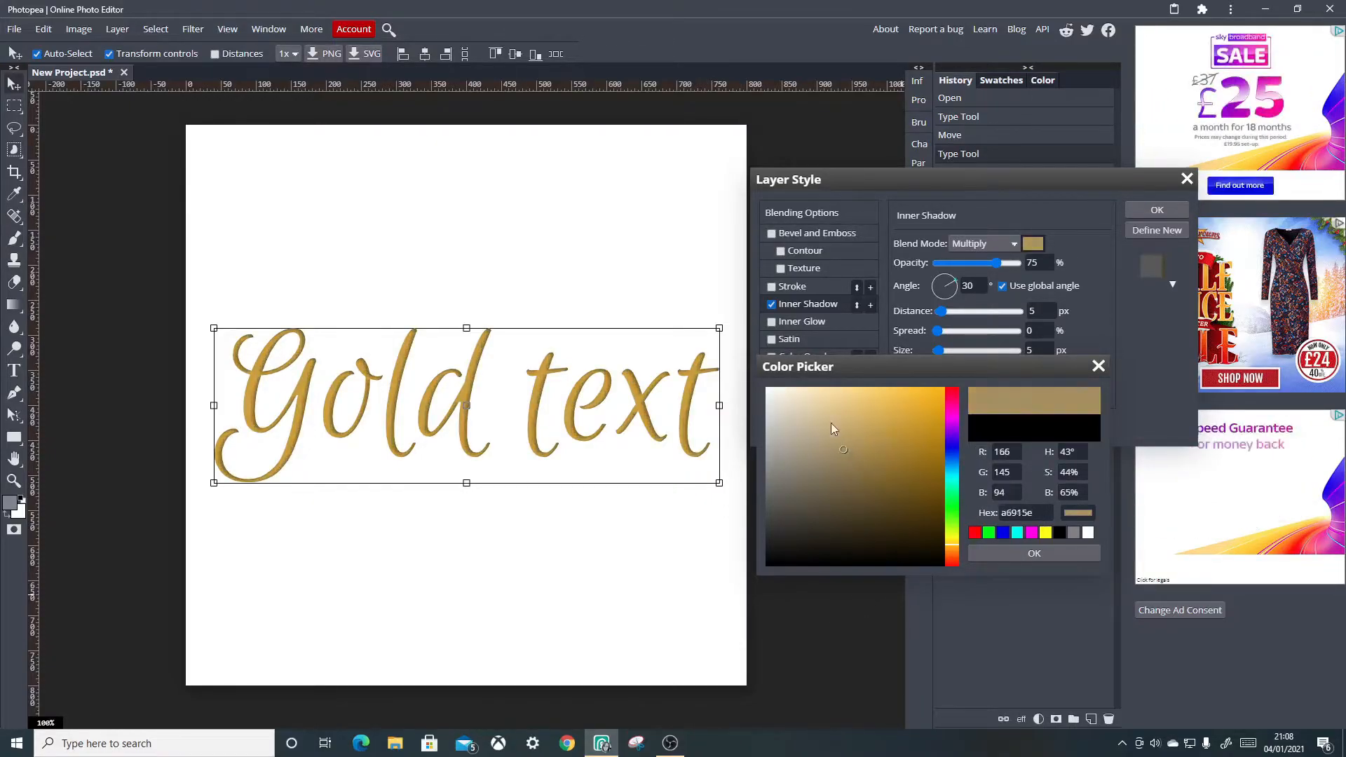
pyautogui.click(814, 411)
pyautogui.click(817, 471)
pyautogui.click(888, 469)
pyautogui.click(907, 419)
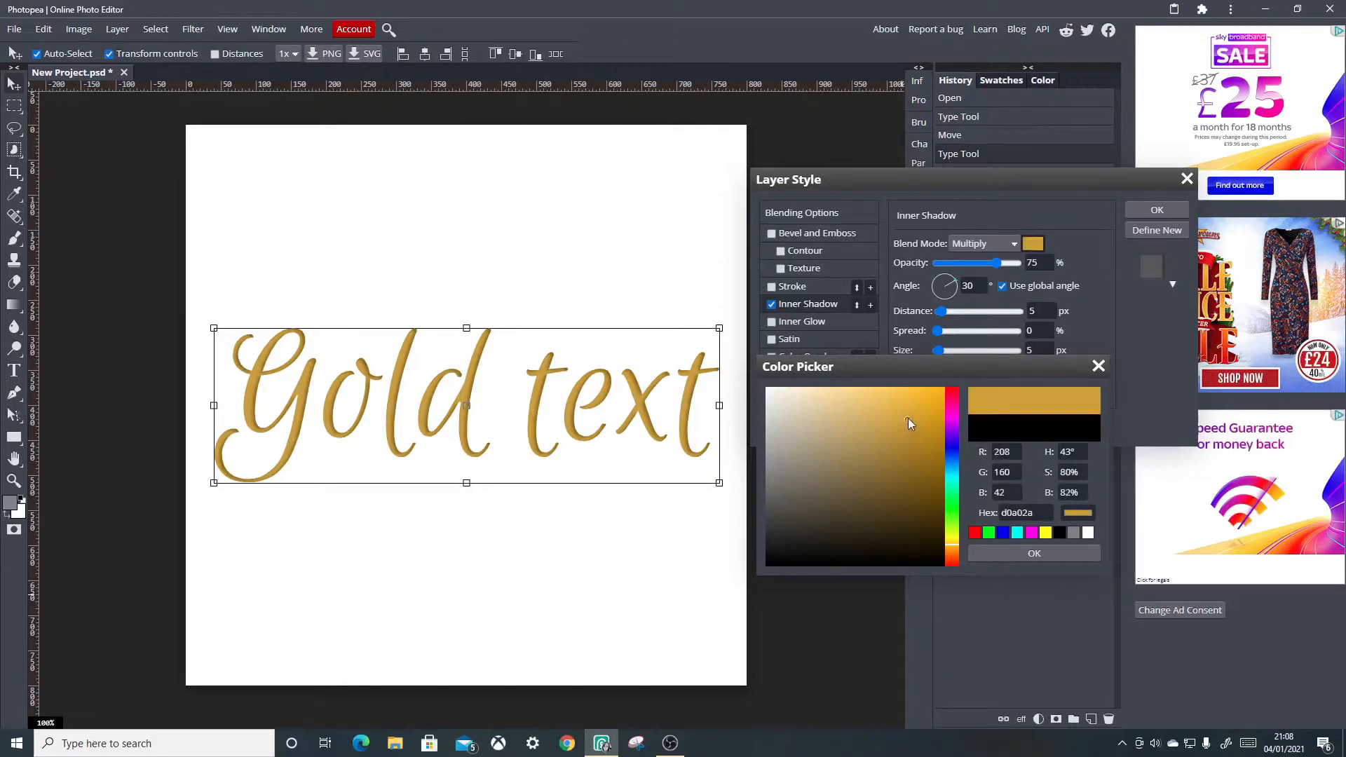
pyautogui.click(927, 443)
pyautogui.click(909, 500)
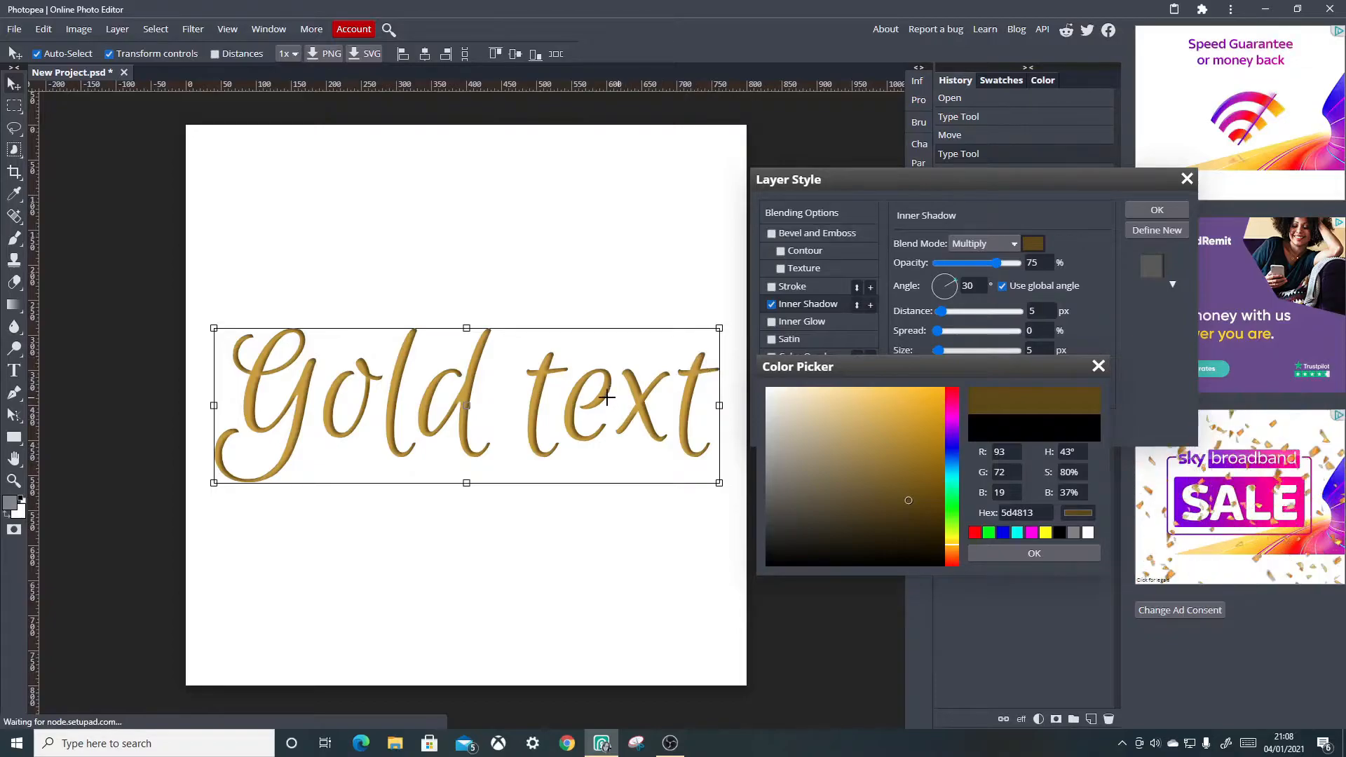
pyautogui.click(302, 385)
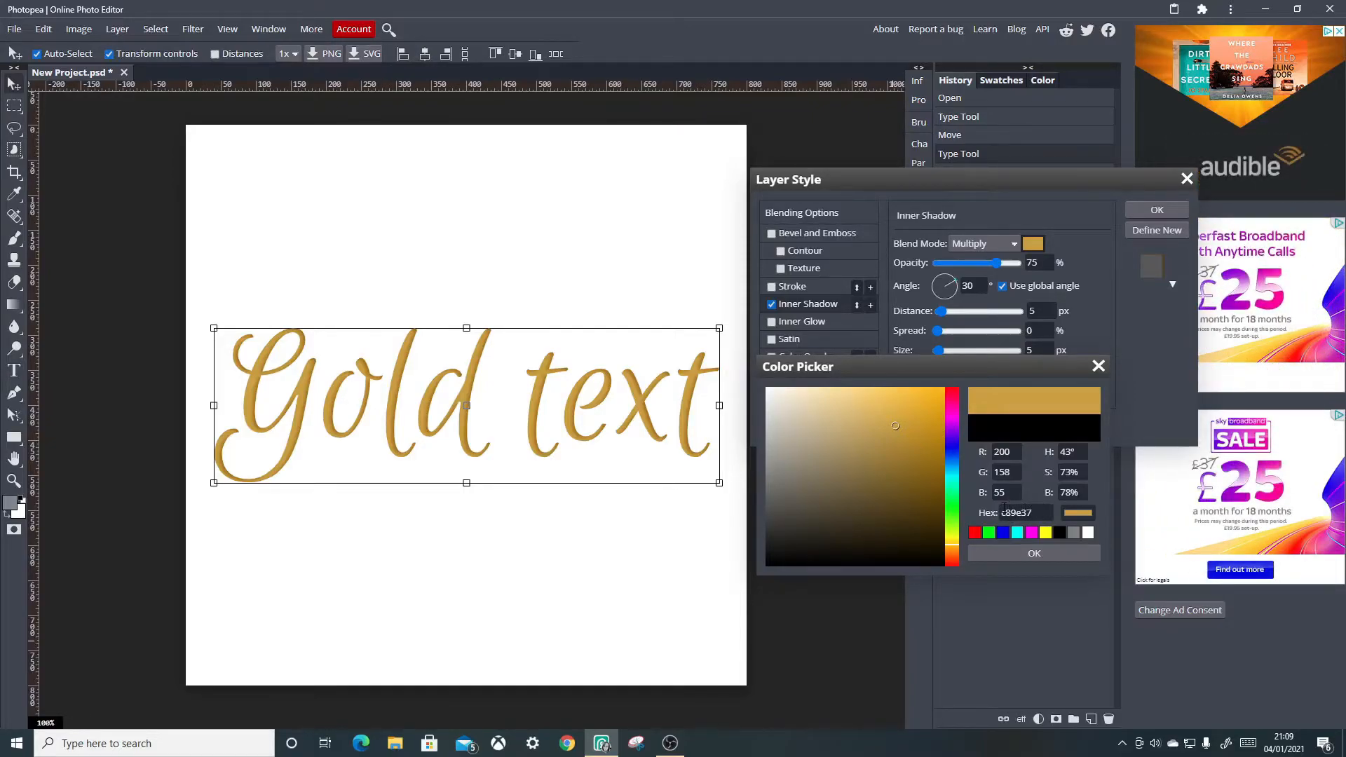
pyautogui.click(1018, 553)
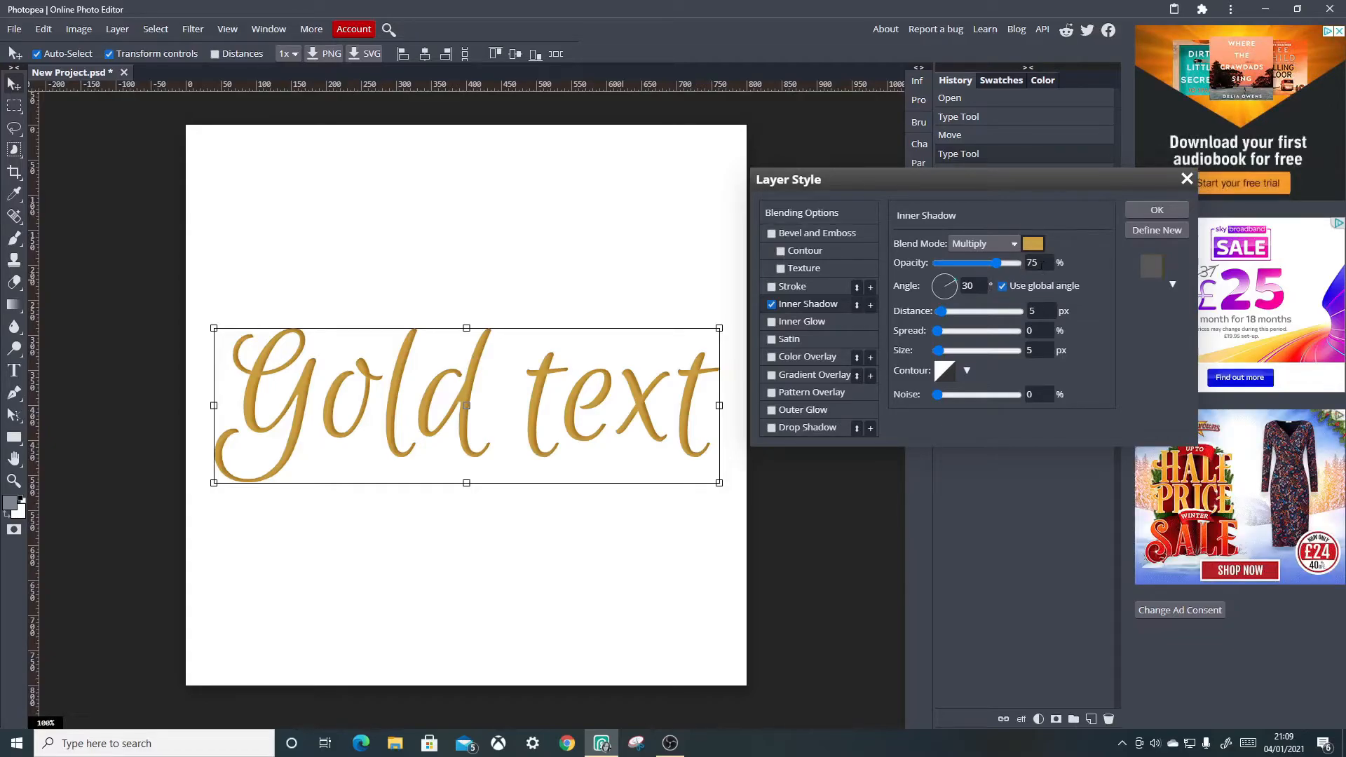
# Set the inner shadow's opacity to 58% and distance to 40 px, and apply the layer style.
pyautogui.moveTo(1001, 267)
pyautogui.mouseDown()
pyautogui.moveTo(975, 263)
pyautogui.moveTo(1024, 265)
pyautogui.mouseUp()
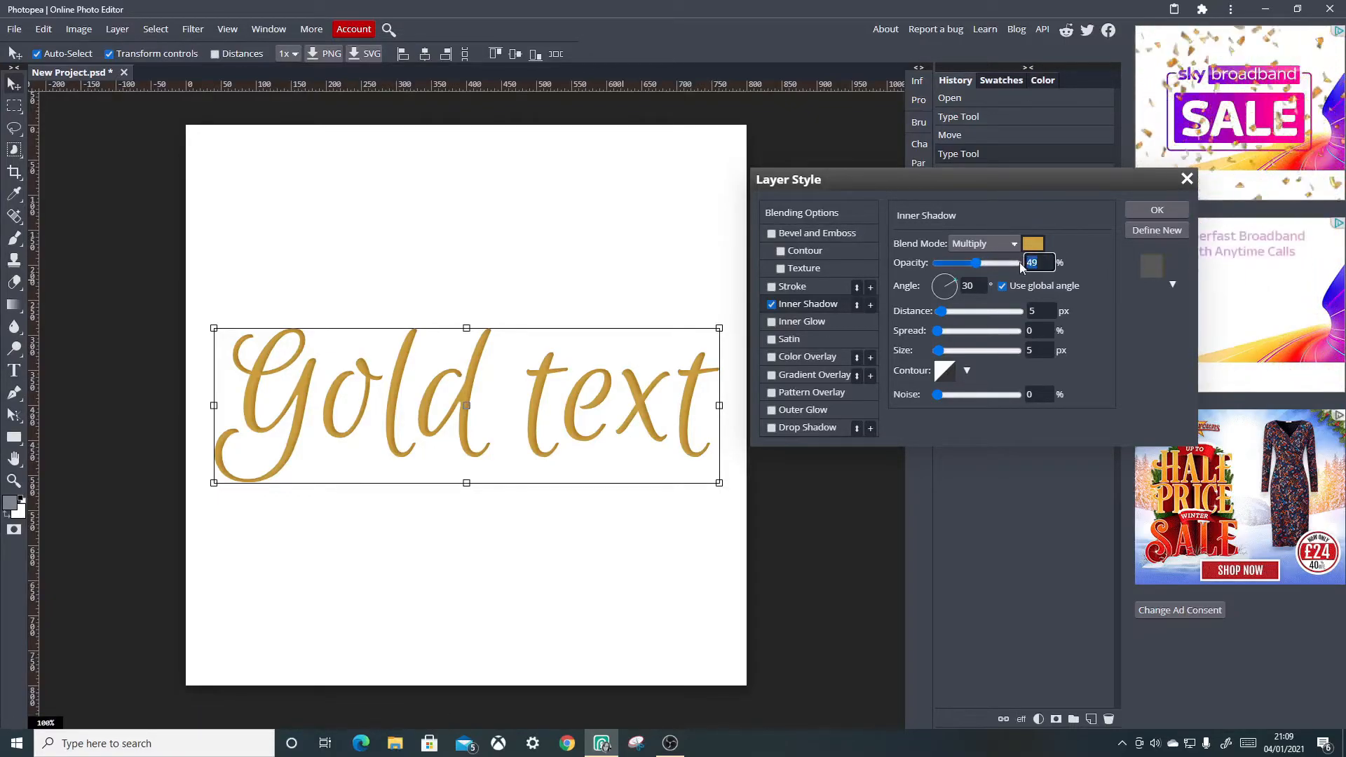
pyautogui.write('58')
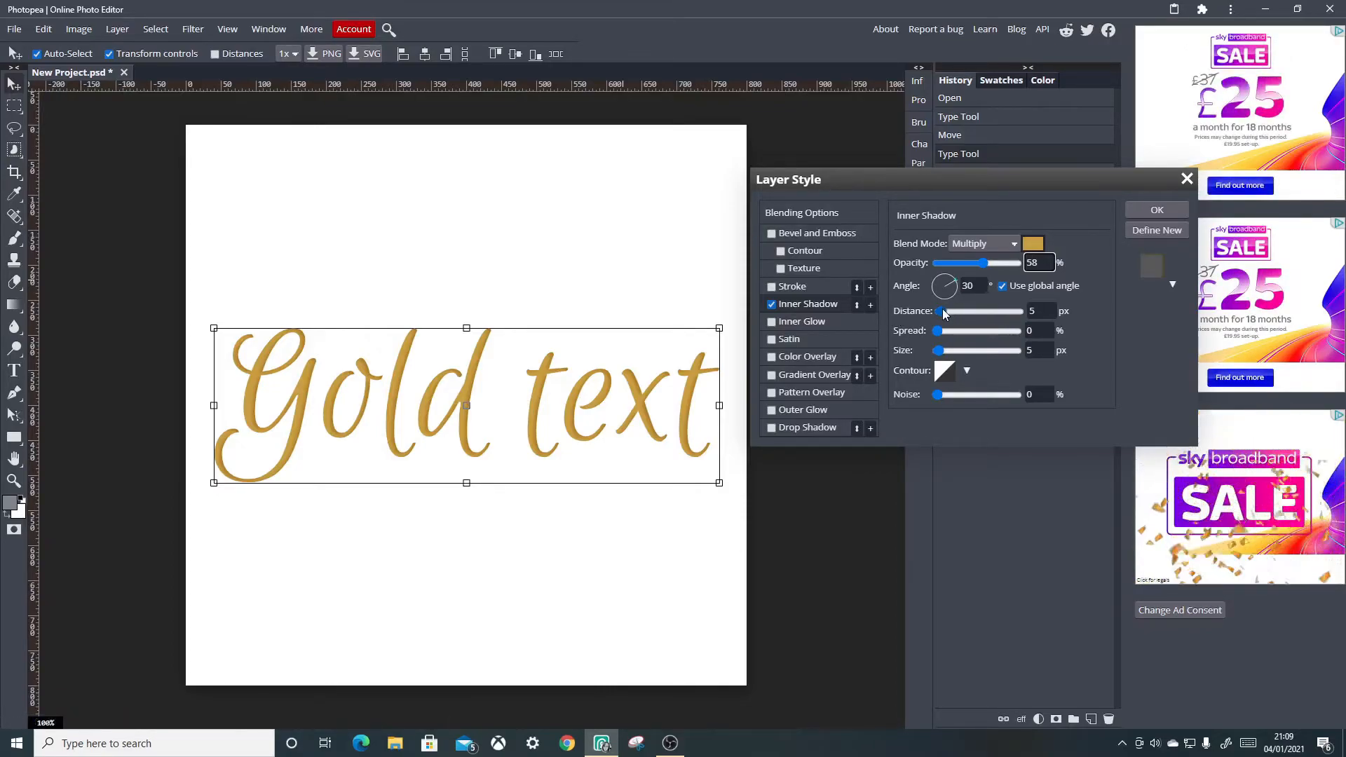
pyautogui.moveTo(944, 313); pyautogui.dragTo(956, 311)
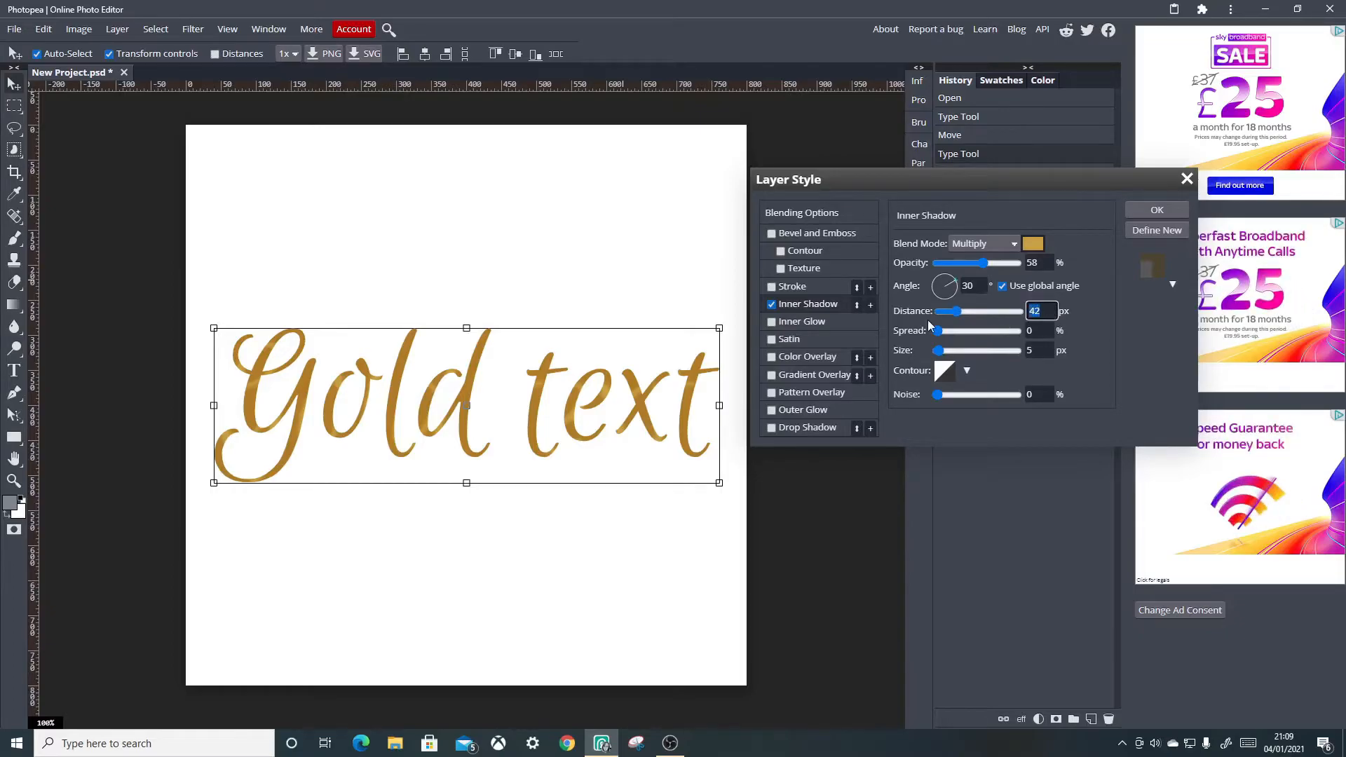
pyautogui.write('40')
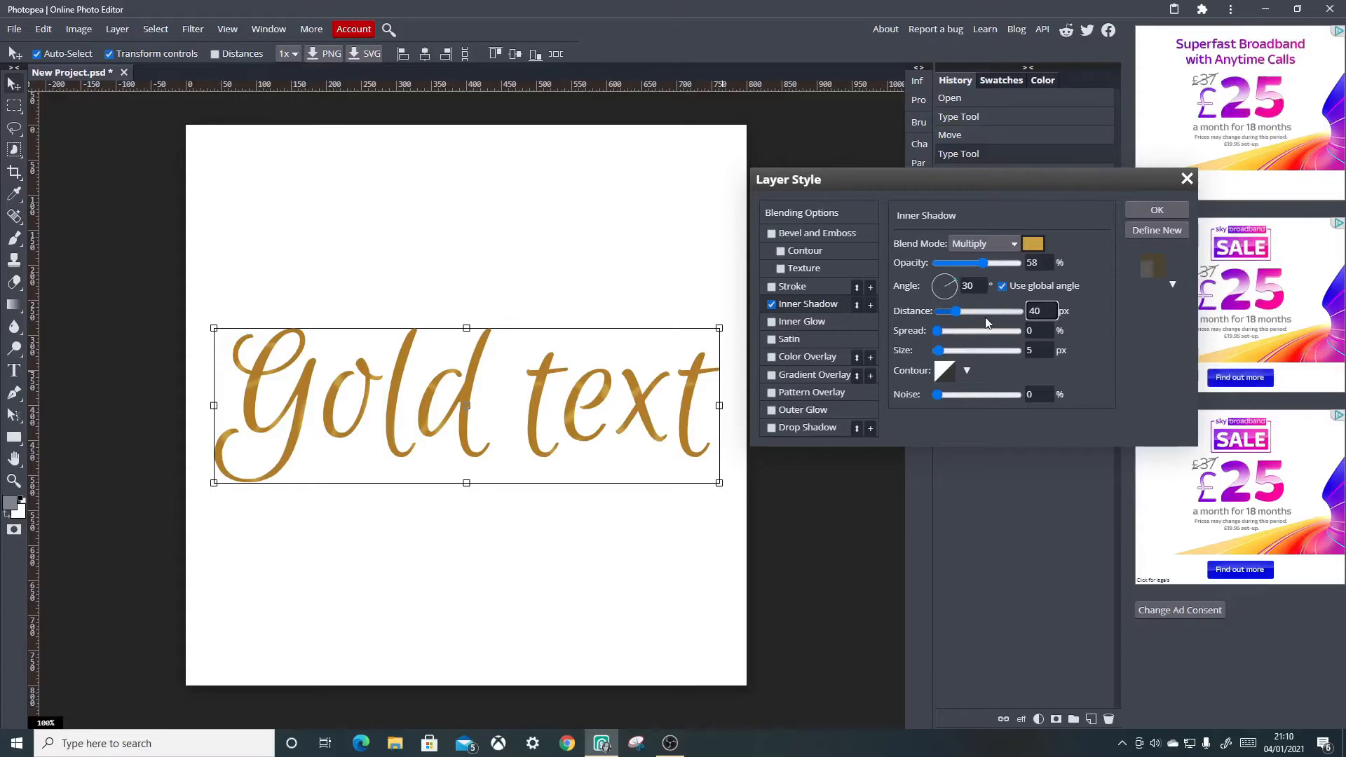
pyautogui.click(1150, 211)
# Hide the Background layer and open the export settings for a PNG of the gold lettering.
pyautogui.click(971, 316)
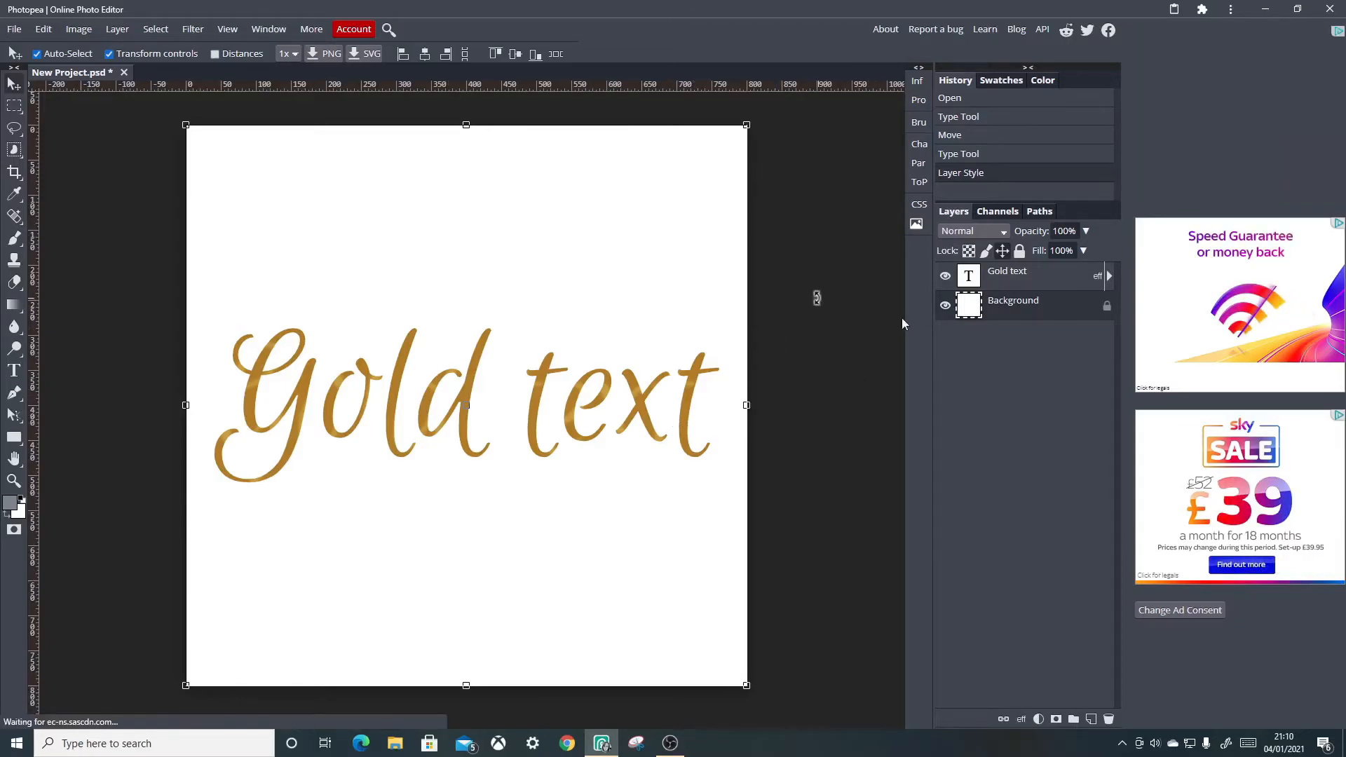
pyautogui.click(944, 305)
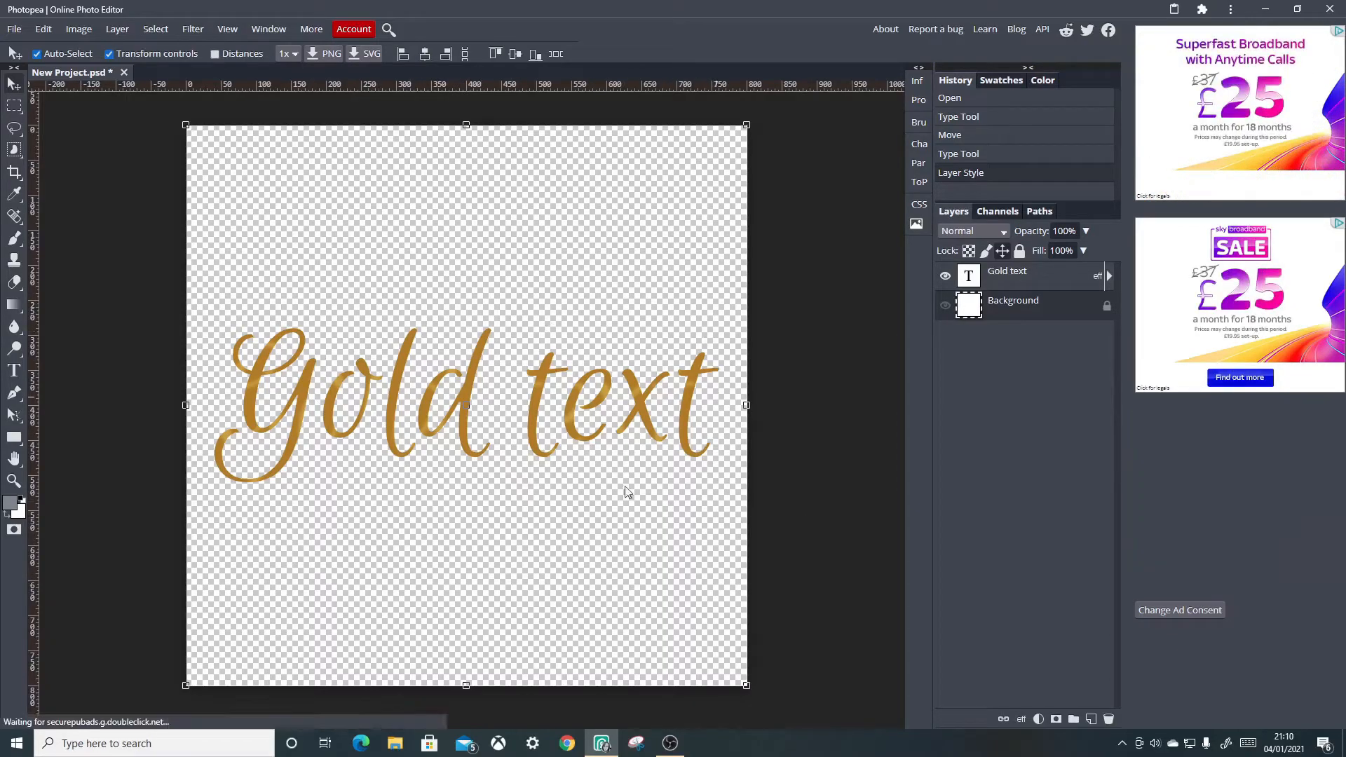
pyautogui.click(16, 31)
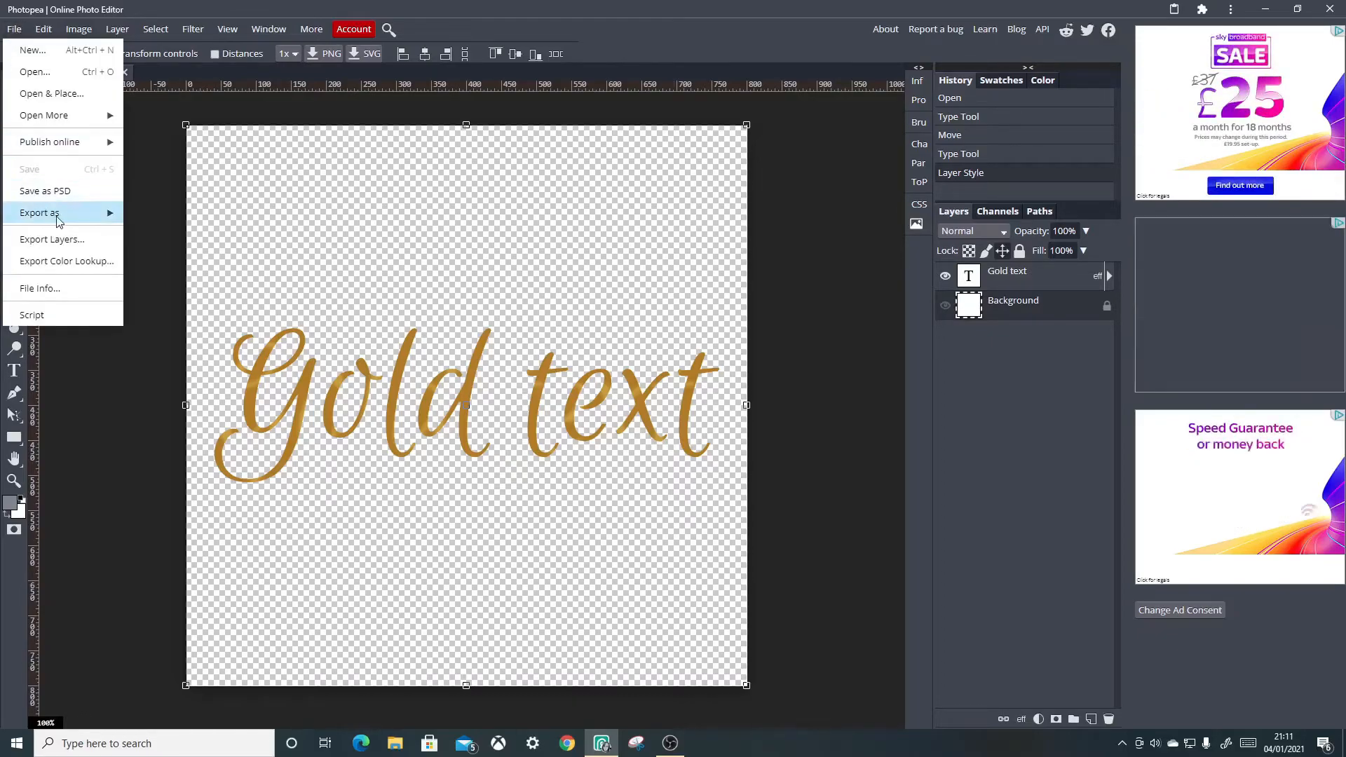
pyautogui.moveTo(83, 217)
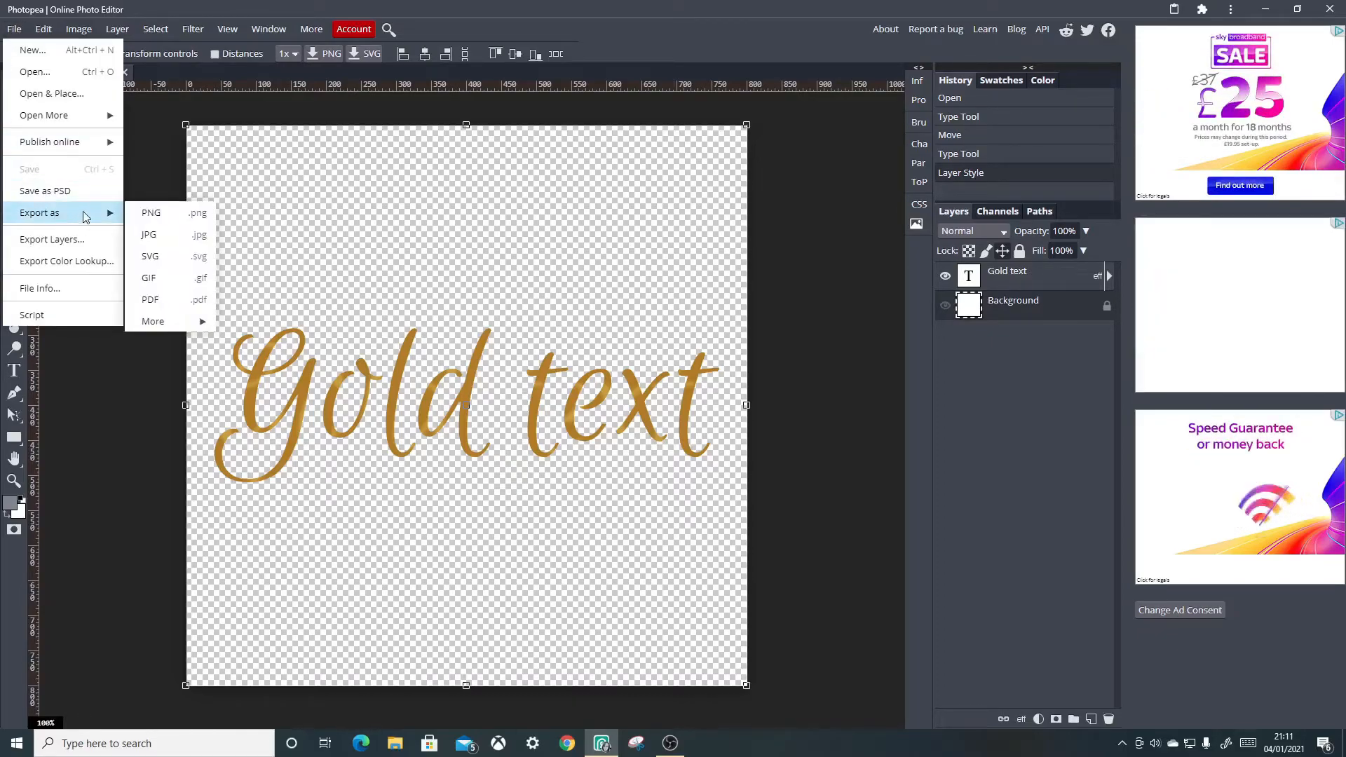
pyautogui.click(170, 214)
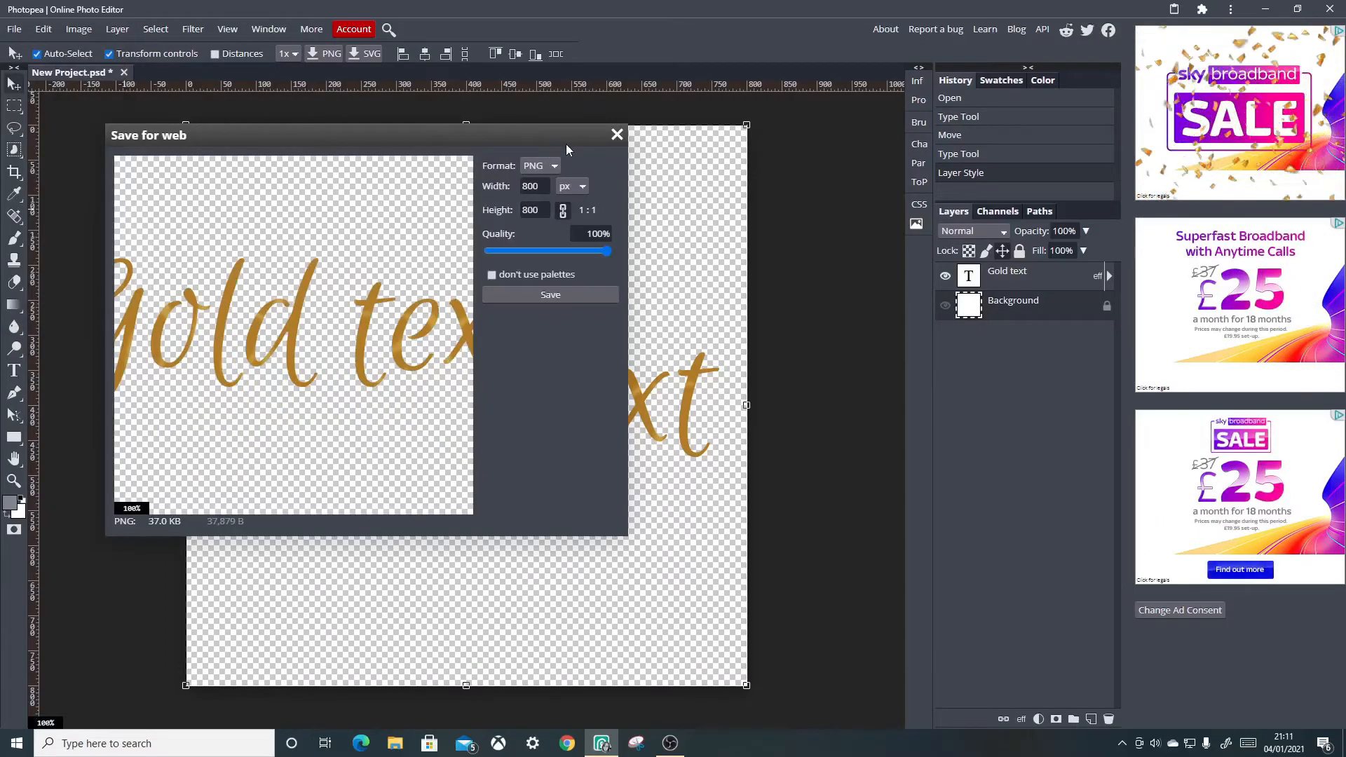
pyautogui.click(555, 166)
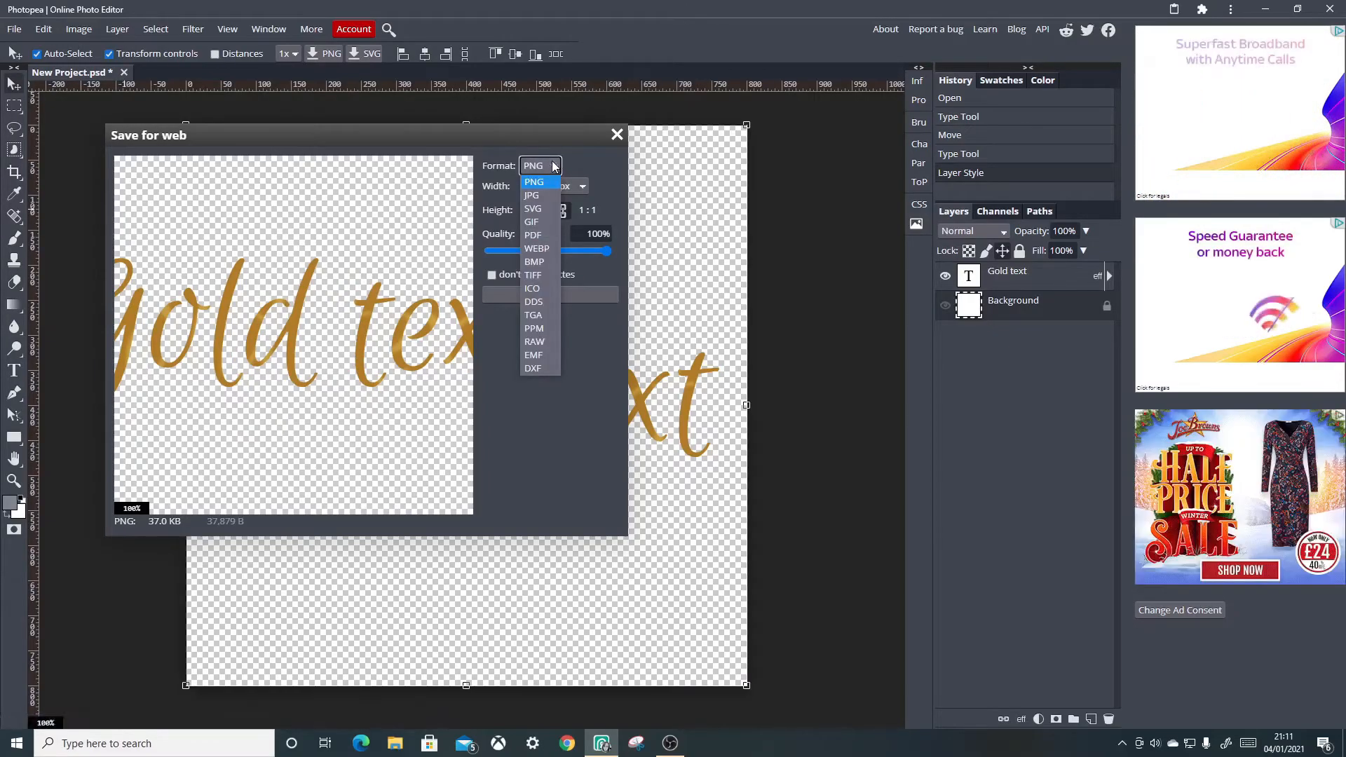
pyautogui.click(539, 164)
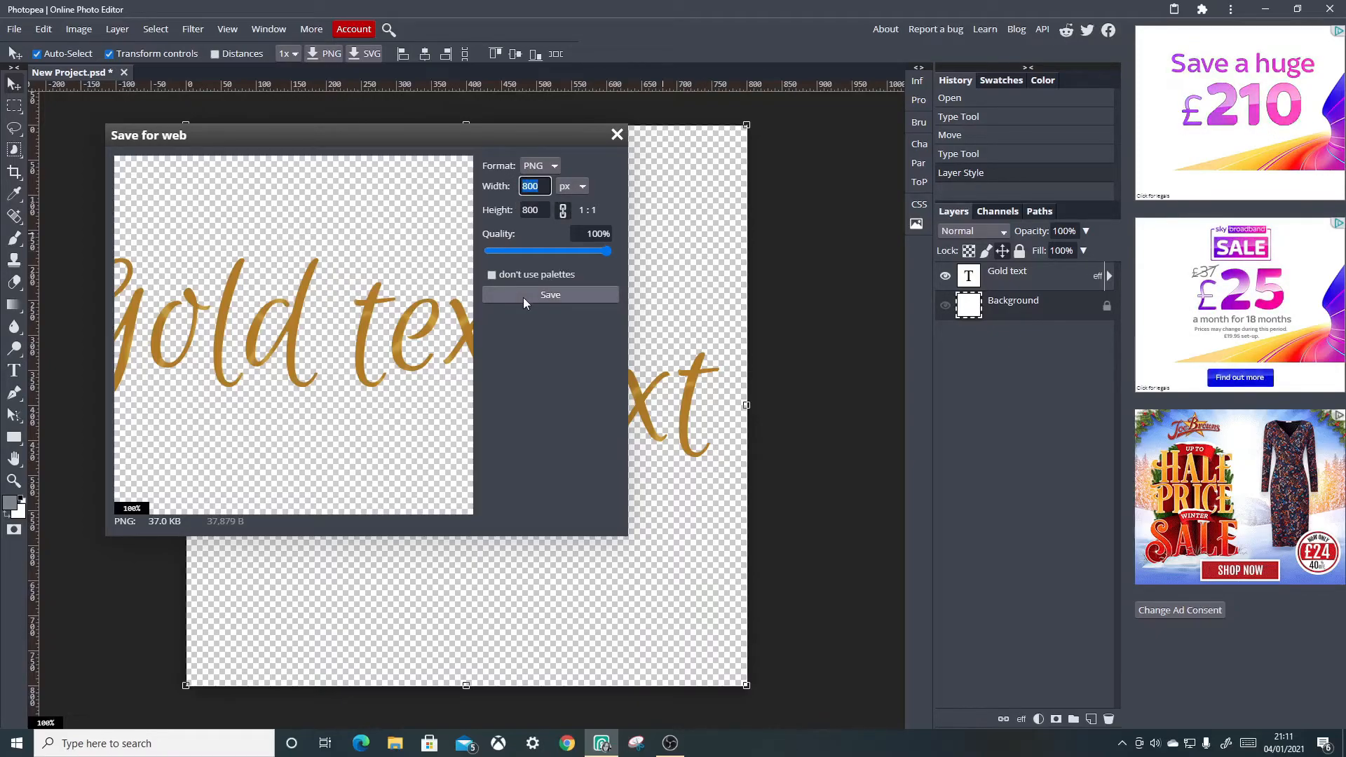
# Try an export width of 2000 px and set the width back to 800 px.
pyautogui.write('2000')
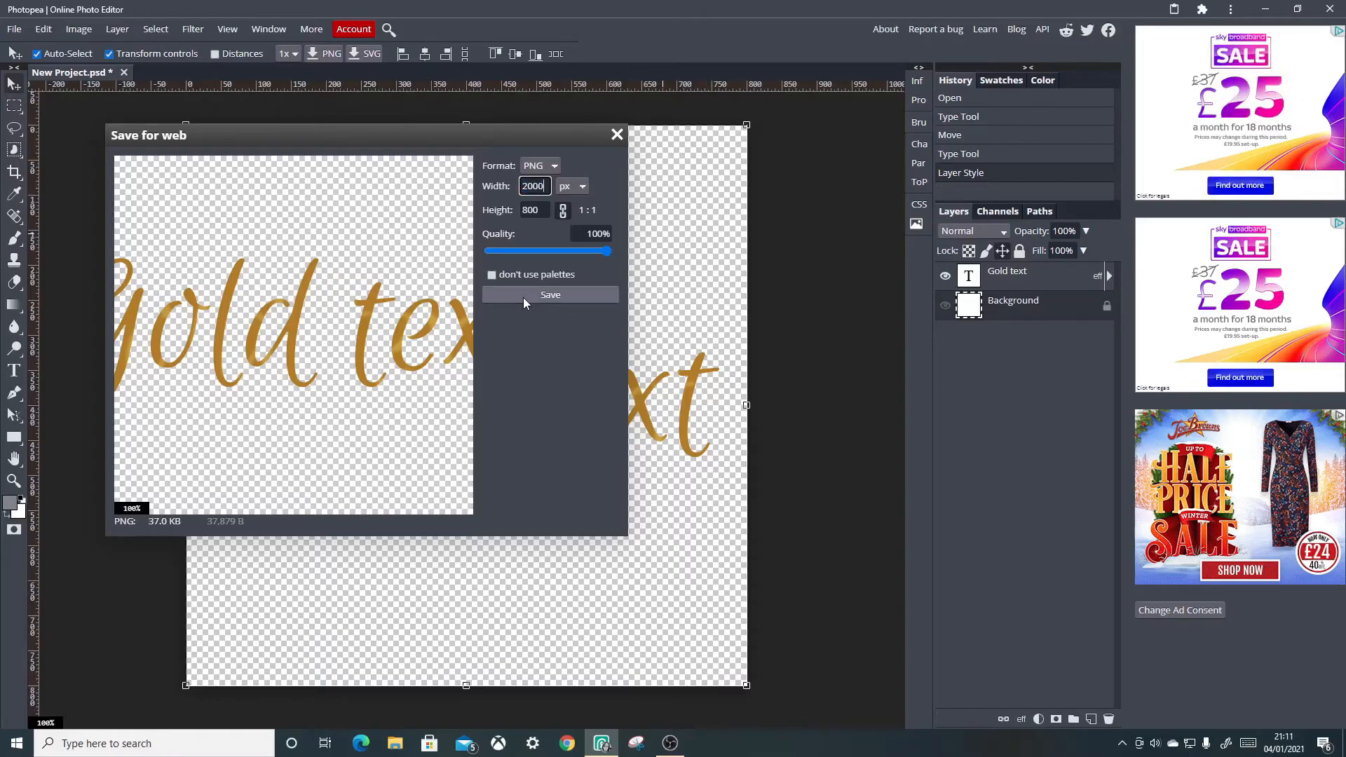
pyautogui.press('Return')
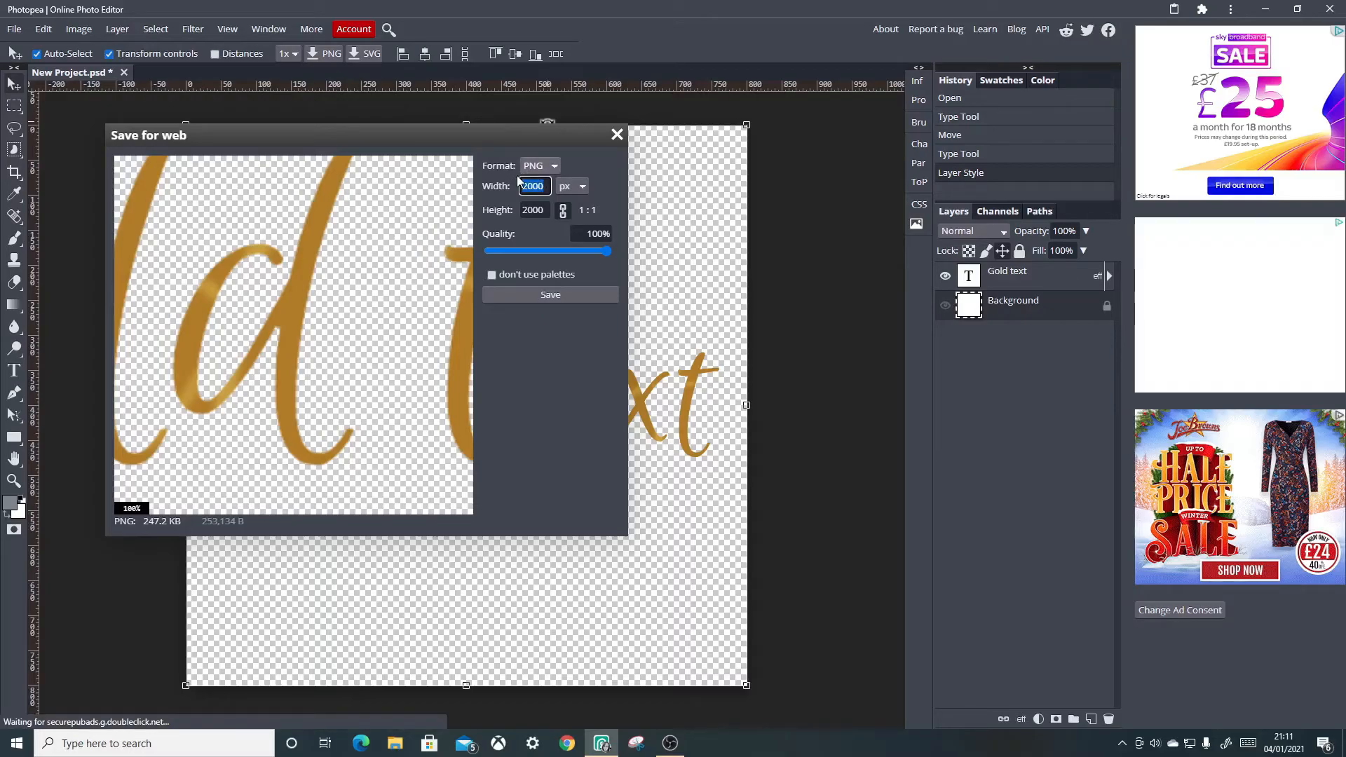
pyautogui.write('30')
pyautogui.write('0')
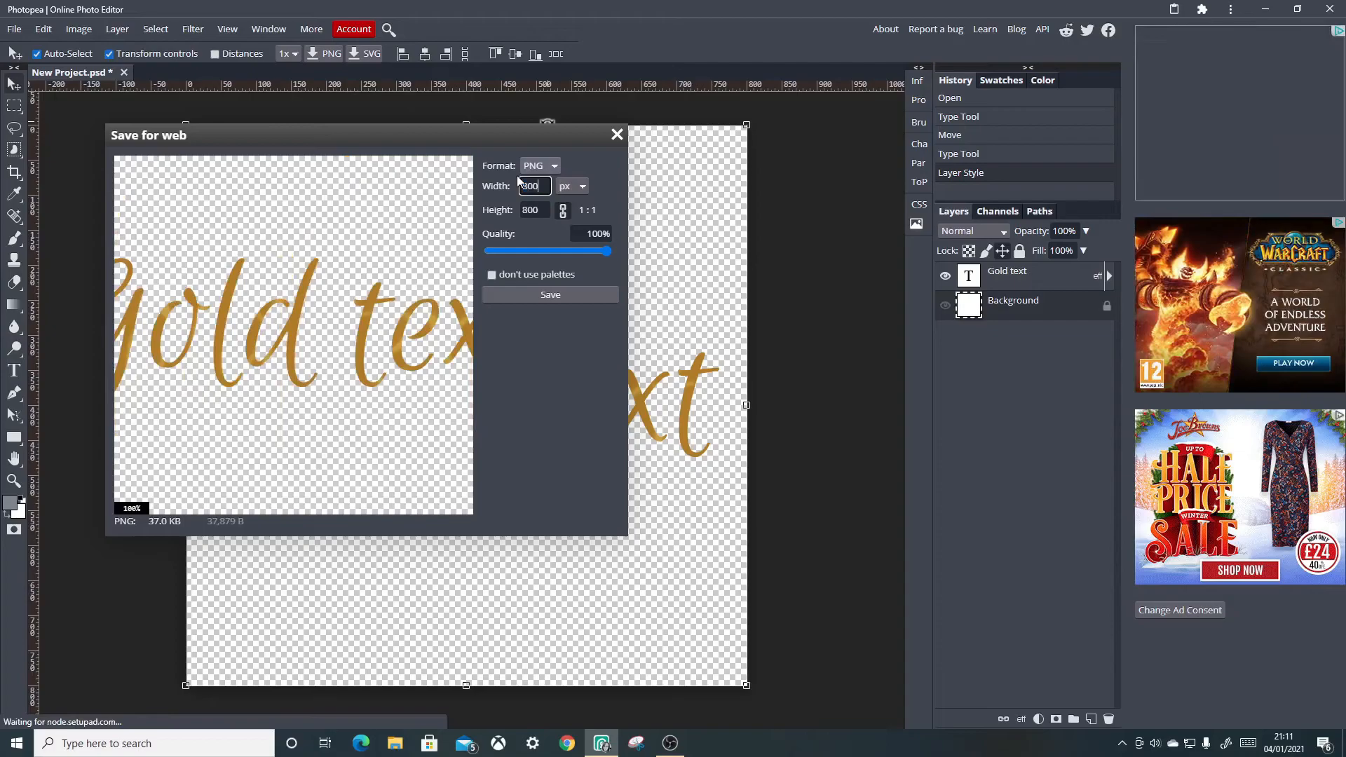
# Save the 800 by 800 px PNG at 100% quality.
pyautogui.click(609, 252)
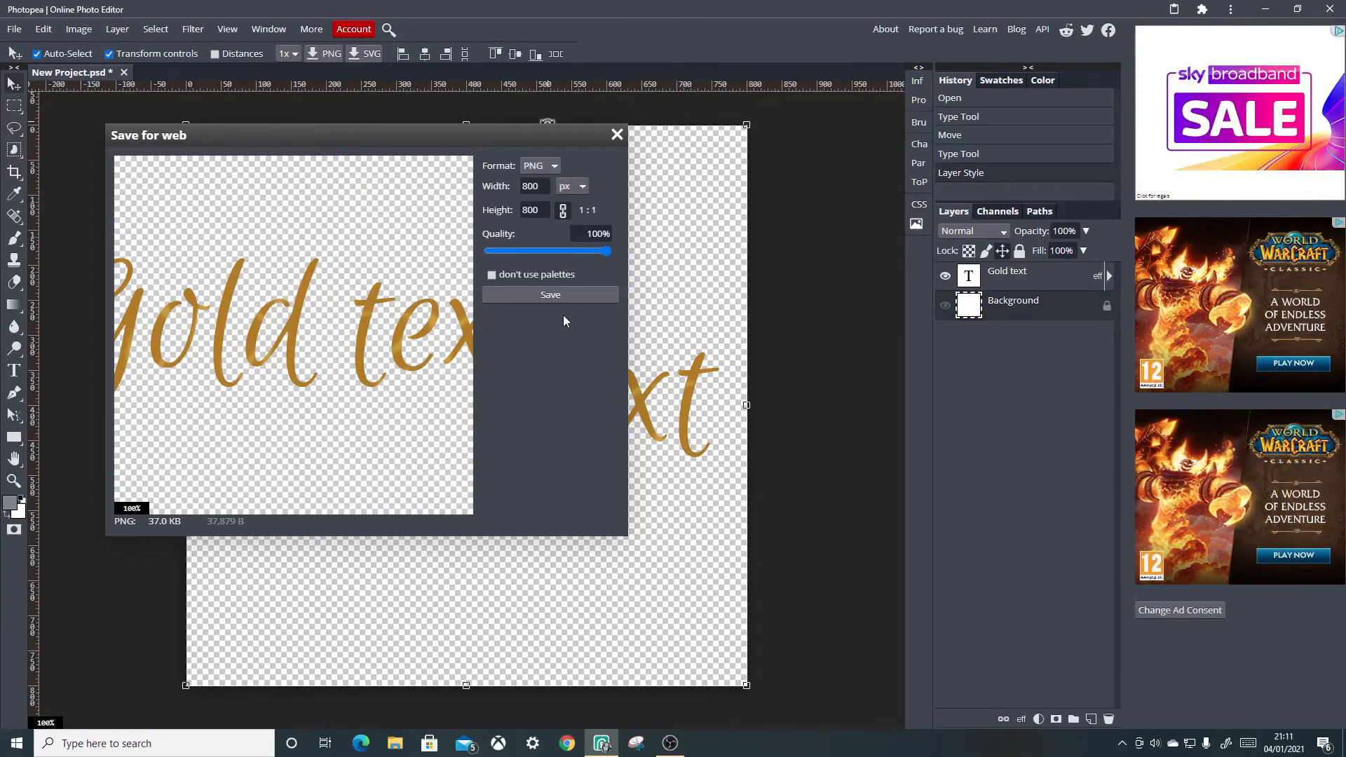
pyautogui.click(528, 297)
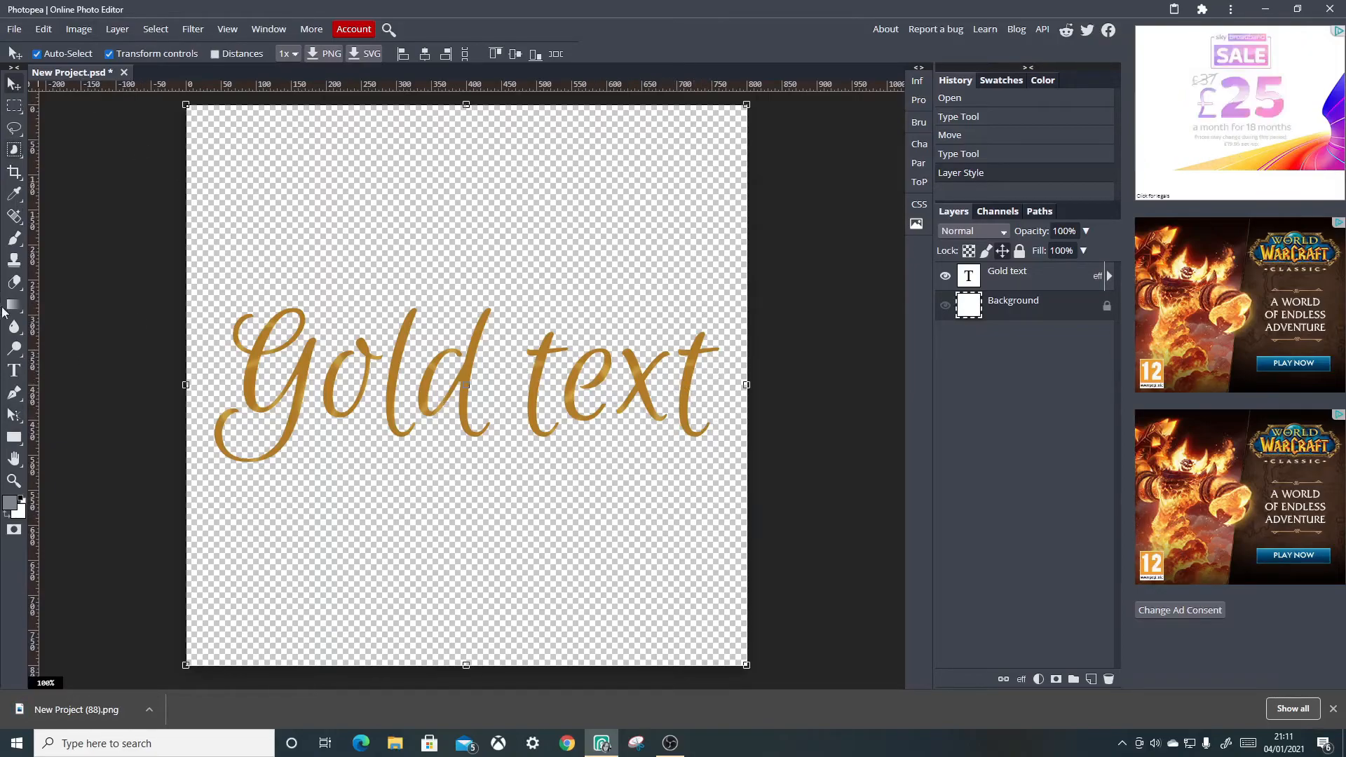
# Delete all the characters of the "Gold text" lettering while keeping its text layer open for editing.
pyautogui.click(14, 370)
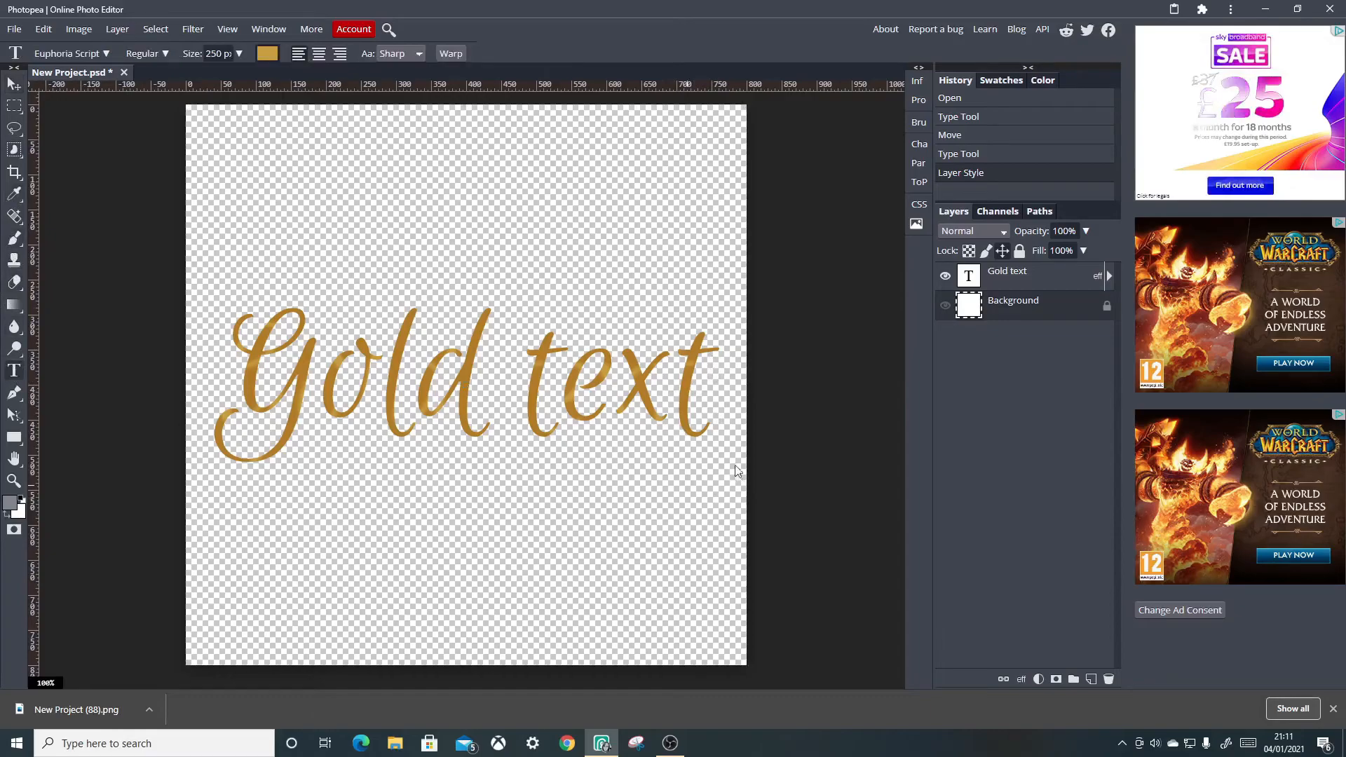
pyautogui.click(697, 388)
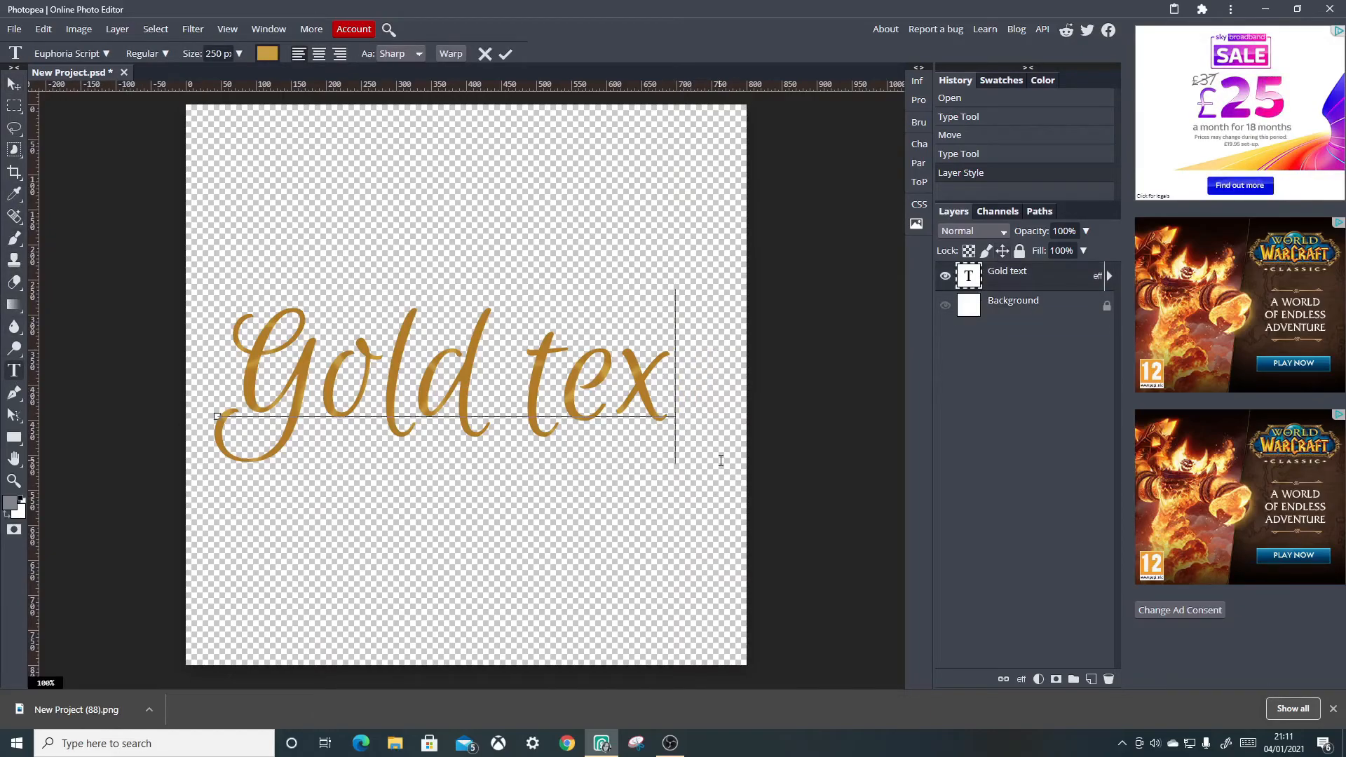
pyautogui.press('BackSpace')
pyautogui.press('BackSpace')
pyautogui.press('BackSpace')
pyautogui.press('BackSpace')
pyautogui.press('BackSpace')
pyautogui.press('BackSpace')
pyautogui.press('BackSpace')
pyautogui.press('BackSpace')
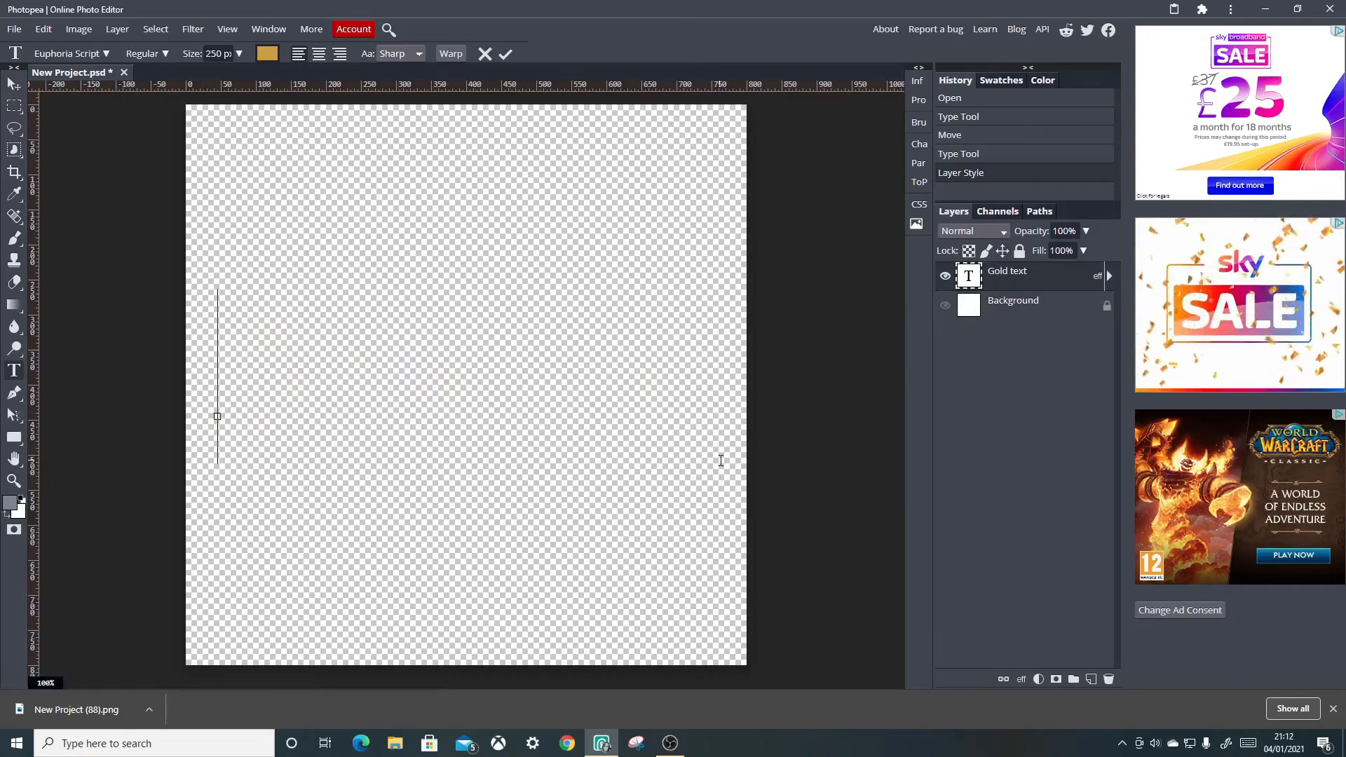
# Reduce the font size of the emptied text layer to 74 px.
pyautogui.click(920, 143)
pyautogui.click(796, 147)
pyautogui.moveTo(795, 168); pyautogui.dragTo(784, 168)
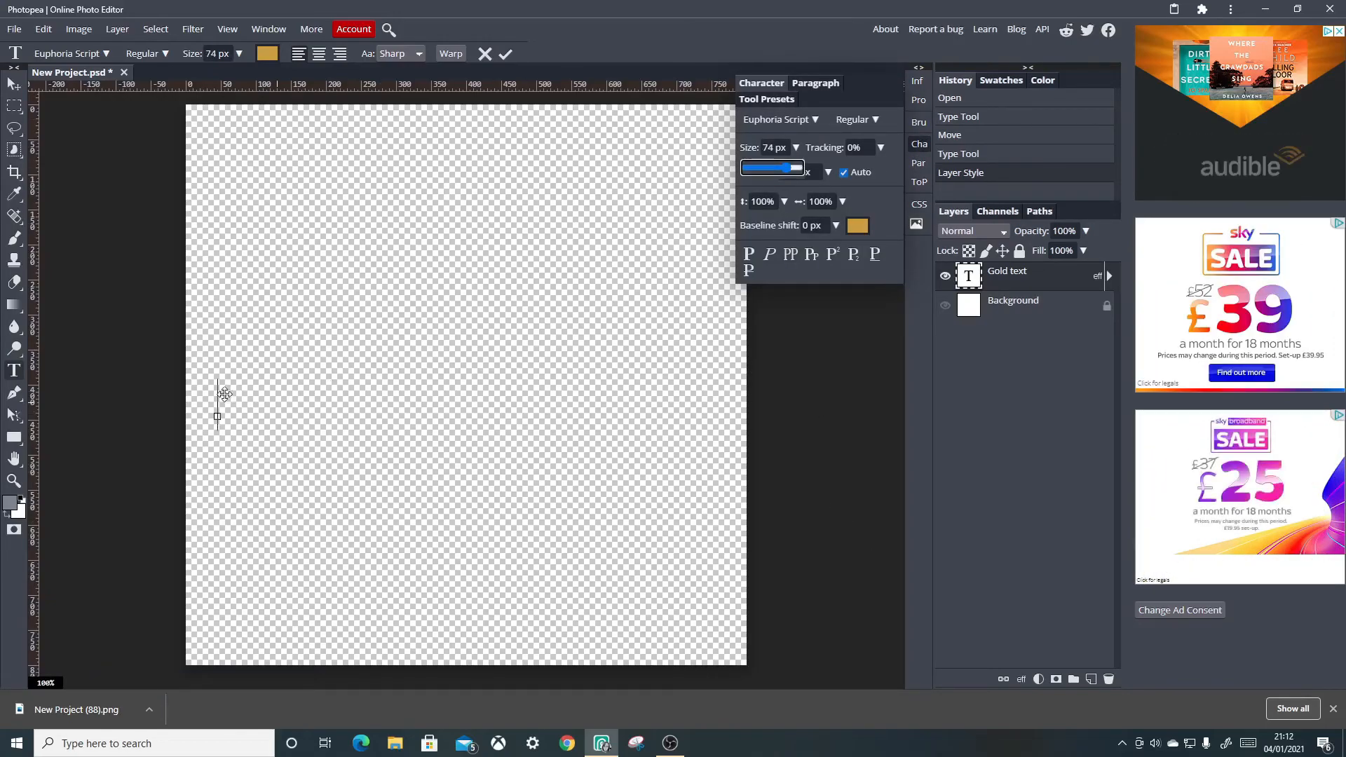
# Enter "be savvy and create.com" in the styled text layer and commit the text.
pyautogui.write('be')
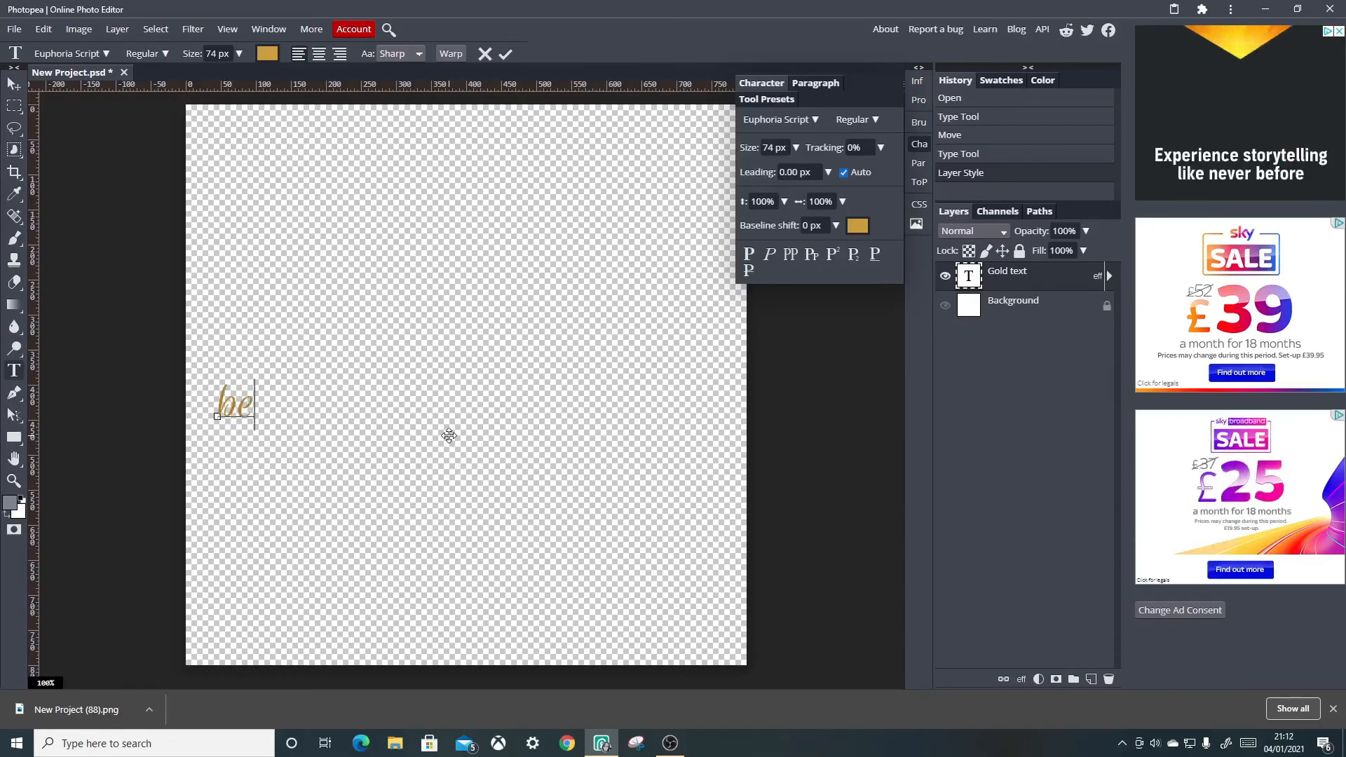
pyautogui.write(' savv')
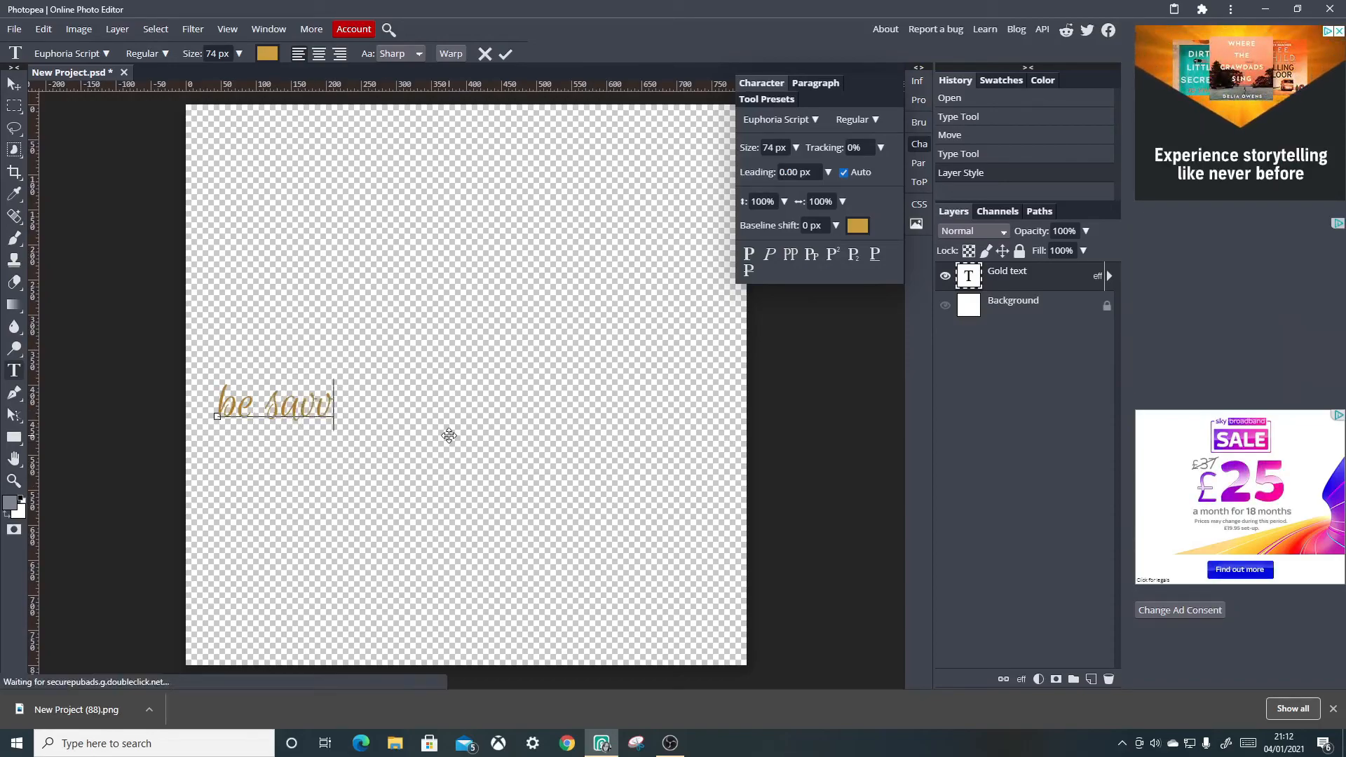
pyautogui.write('y and create')
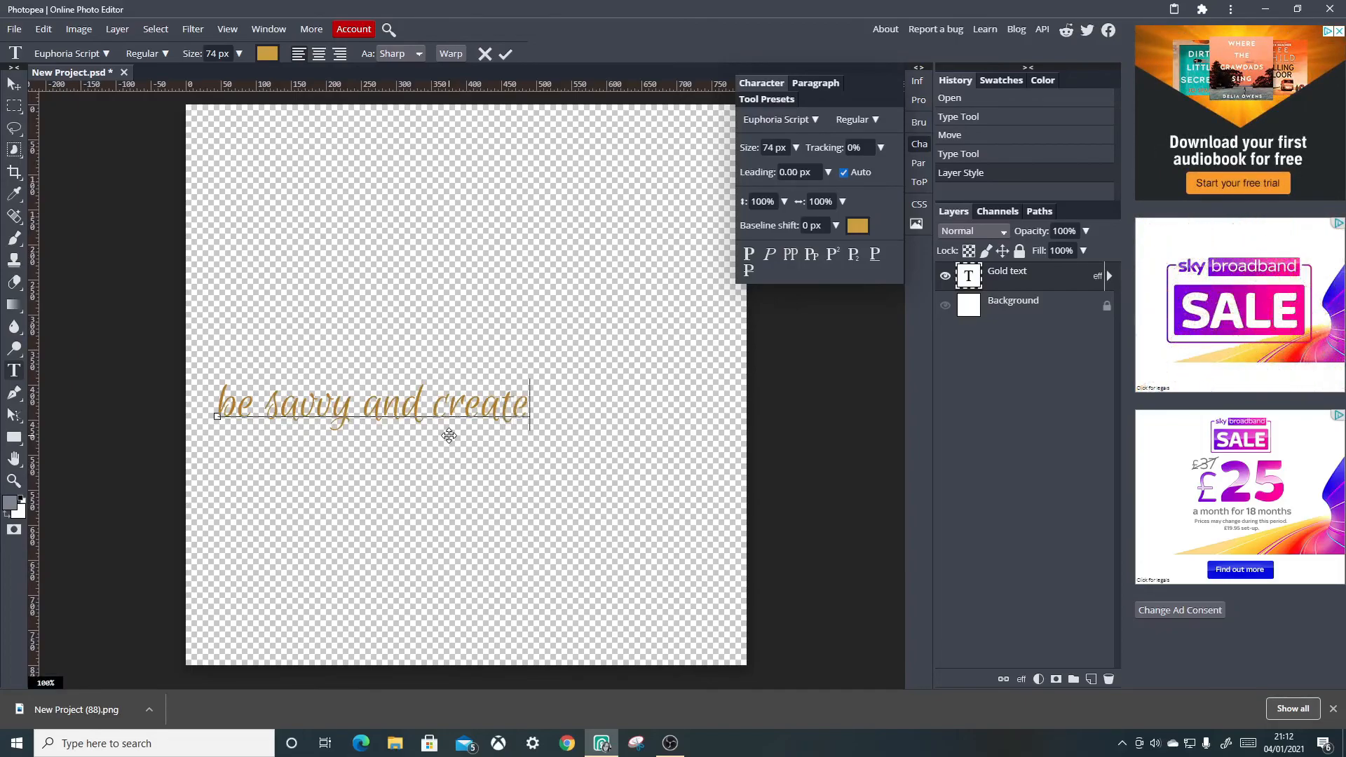
pyautogui.write('.com')
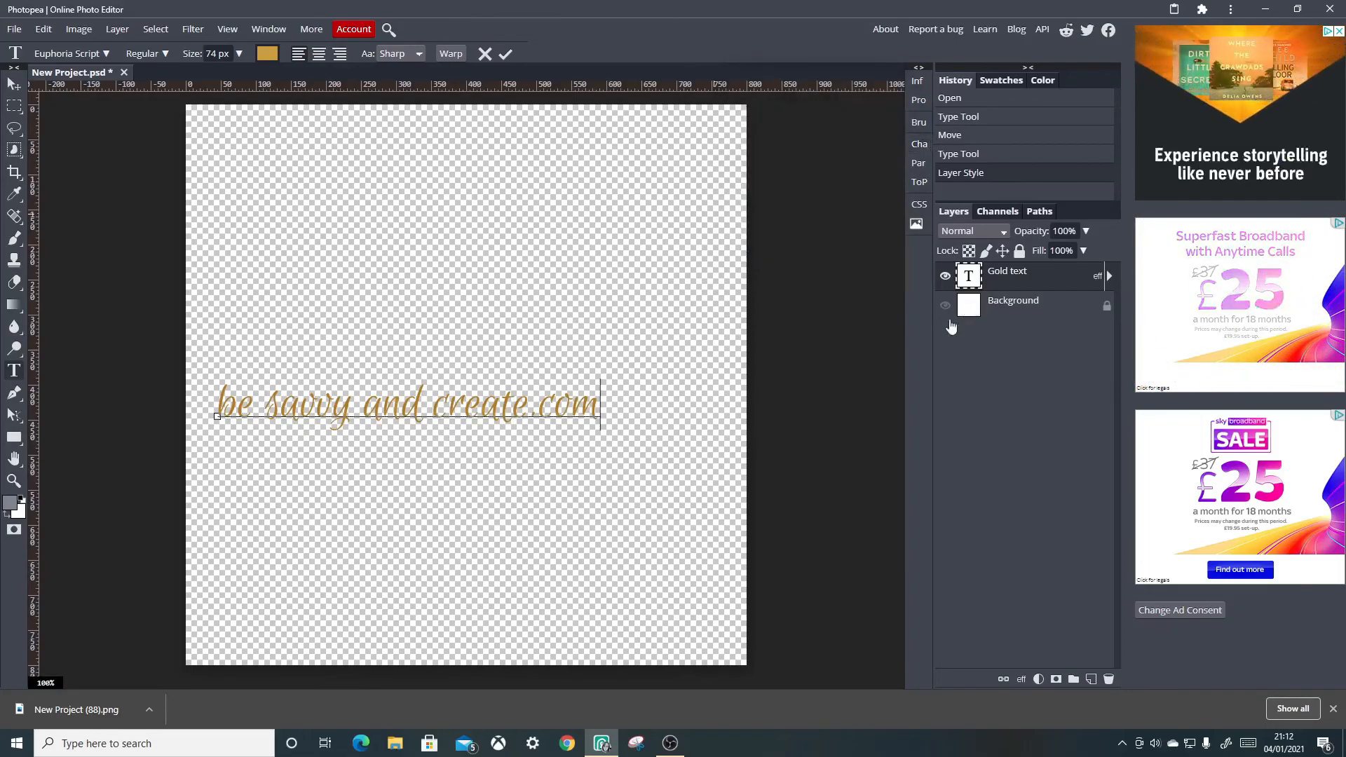
pyautogui.click(953, 309)
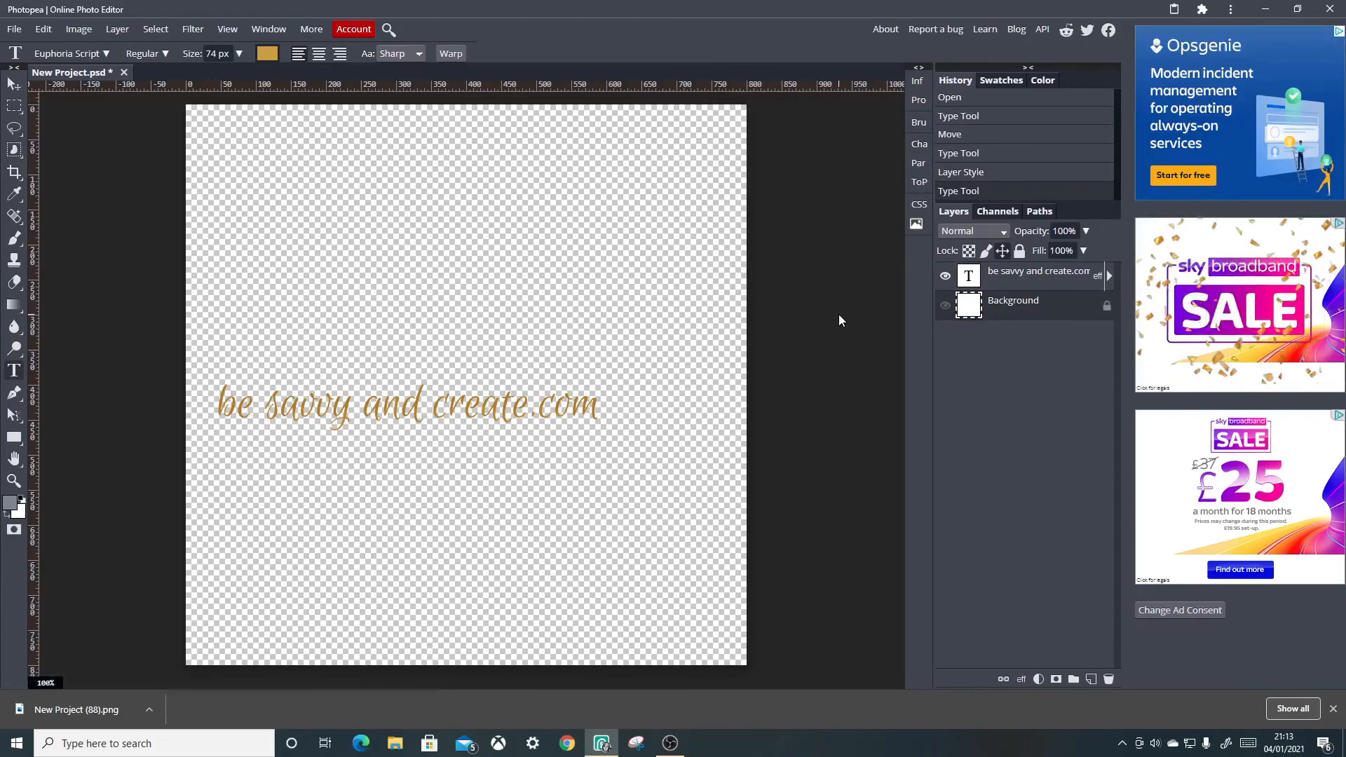